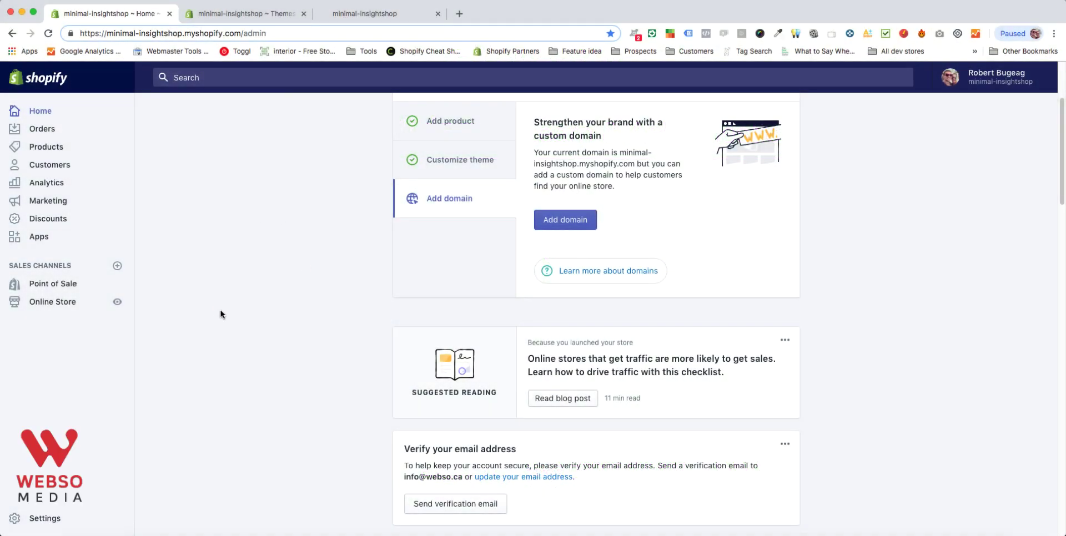
# Start a new product in the store's product list and title it "Test product thsirt"
pyautogui.click(44, 147)
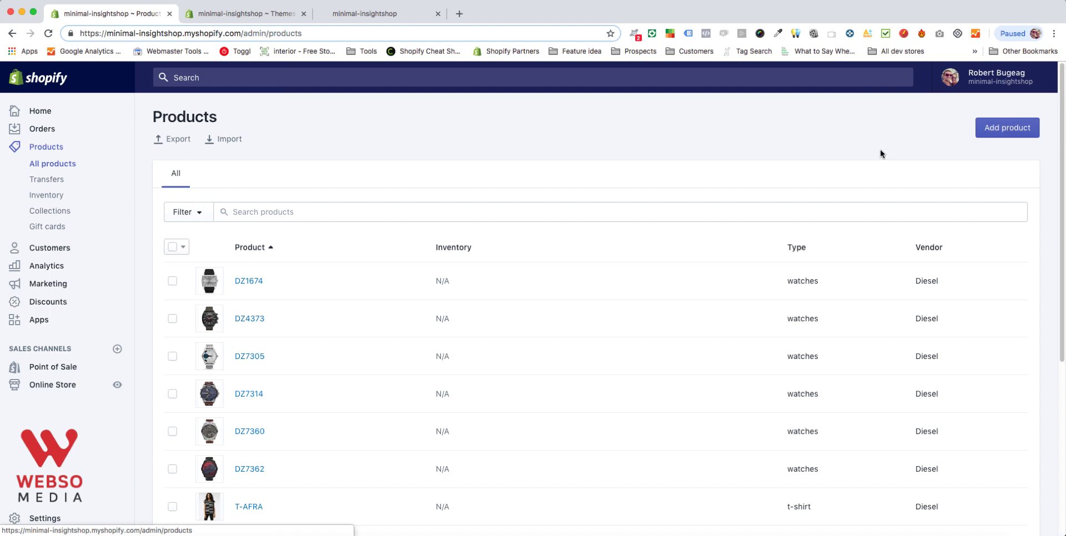
pyautogui.click(1011, 128)
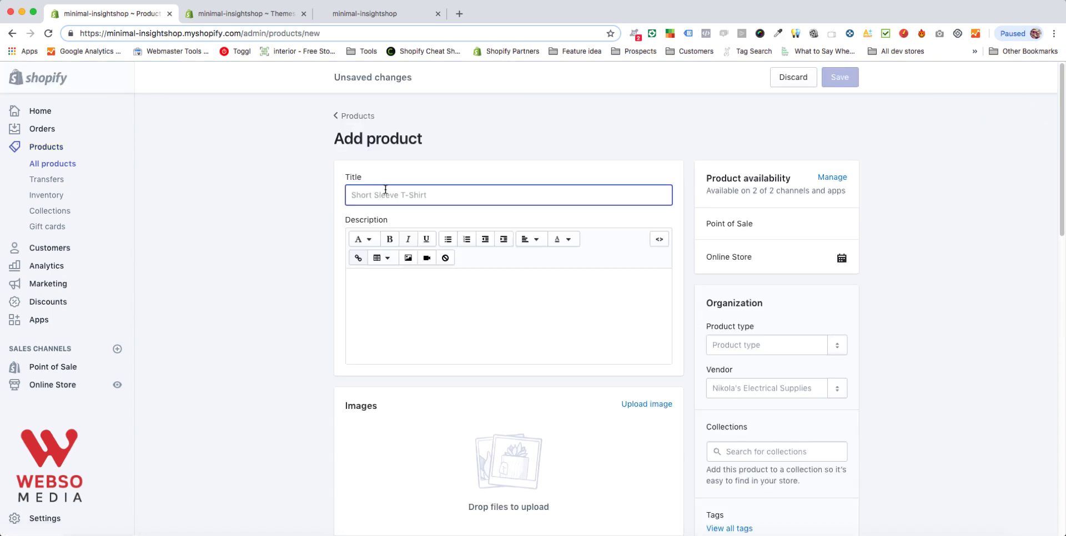
pyautogui.write('Test product thsirt')
pyautogui.click(448, 286)
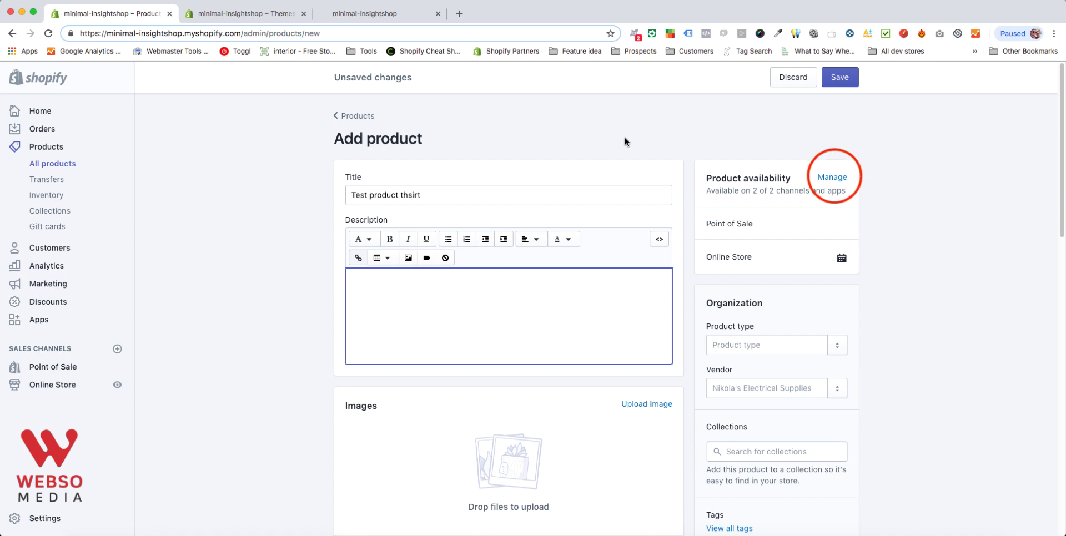
# Remove the Point of Sale channel from the product's availability, keeping only the Online Store
pyautogui.click(833, 176)
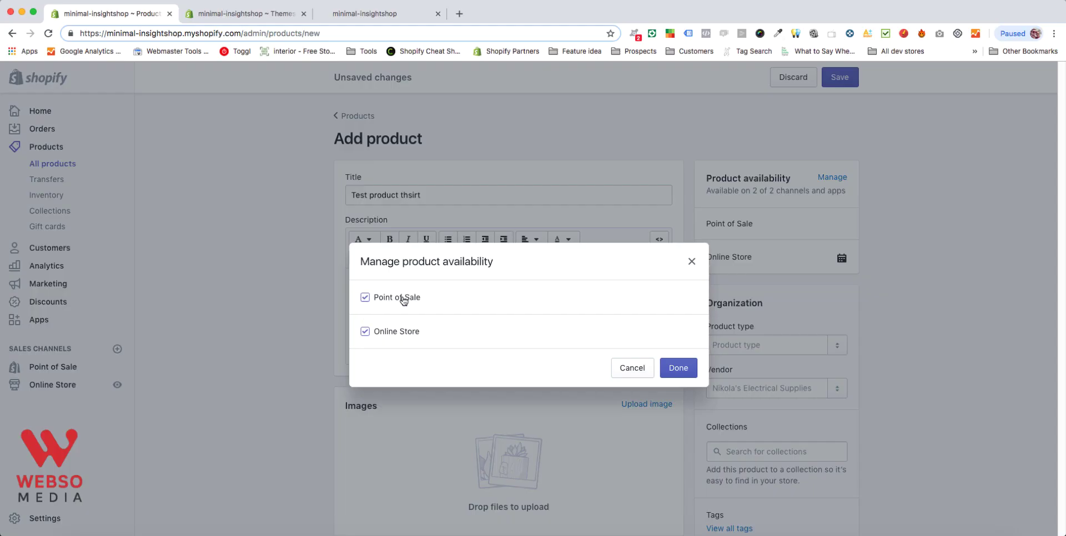
pyautogui.click(366, 299)
pyautogui.click(679, 368)
# Set the product type to t-shirt in the product's organization details
pyautogui.scroll(-3, 638, 300)
pyautogui.scroll(1, 509, 281)
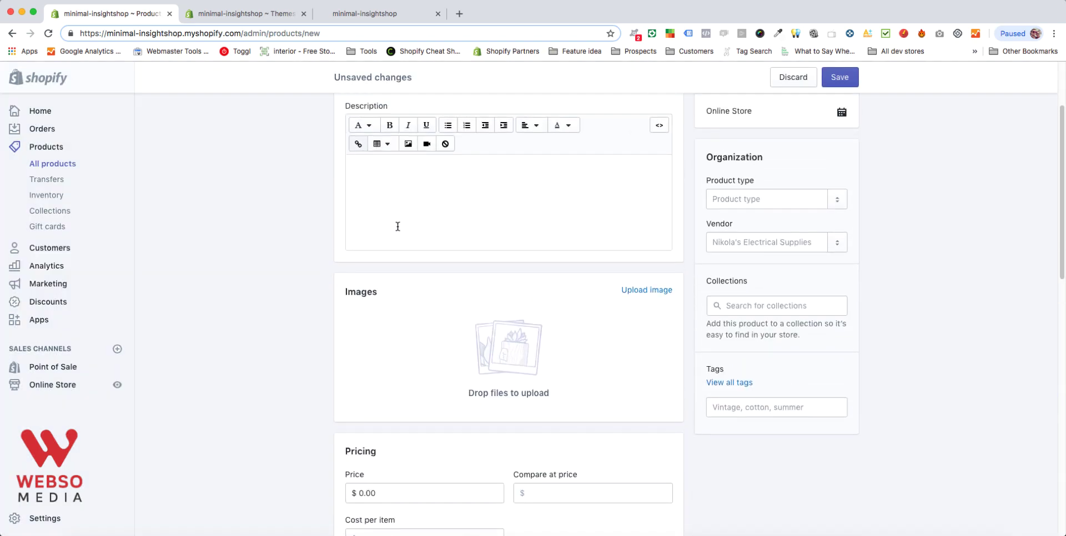
pyautogui.scroll(-2, 381, 244)
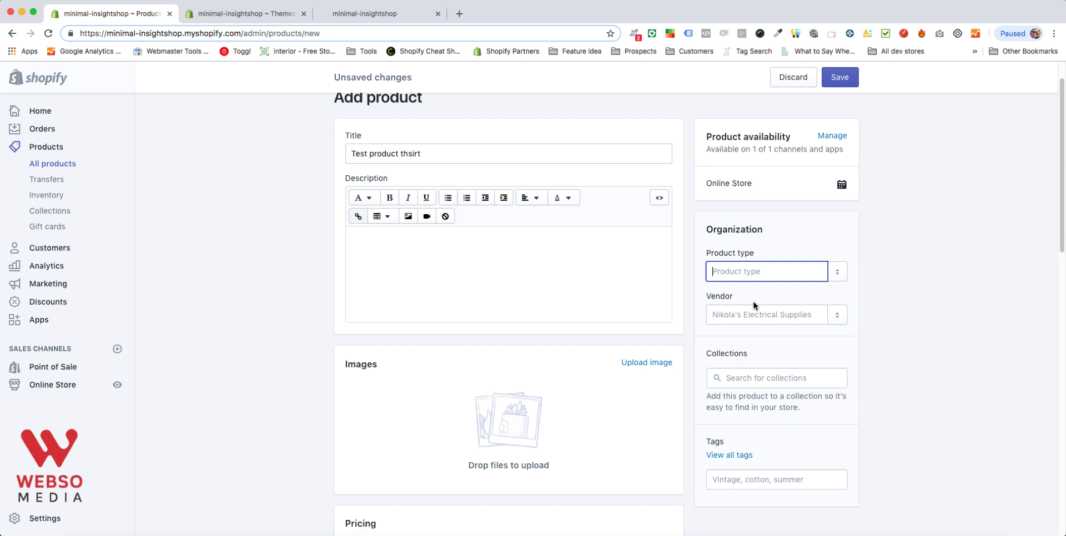
pyautogui.click(837, 272)
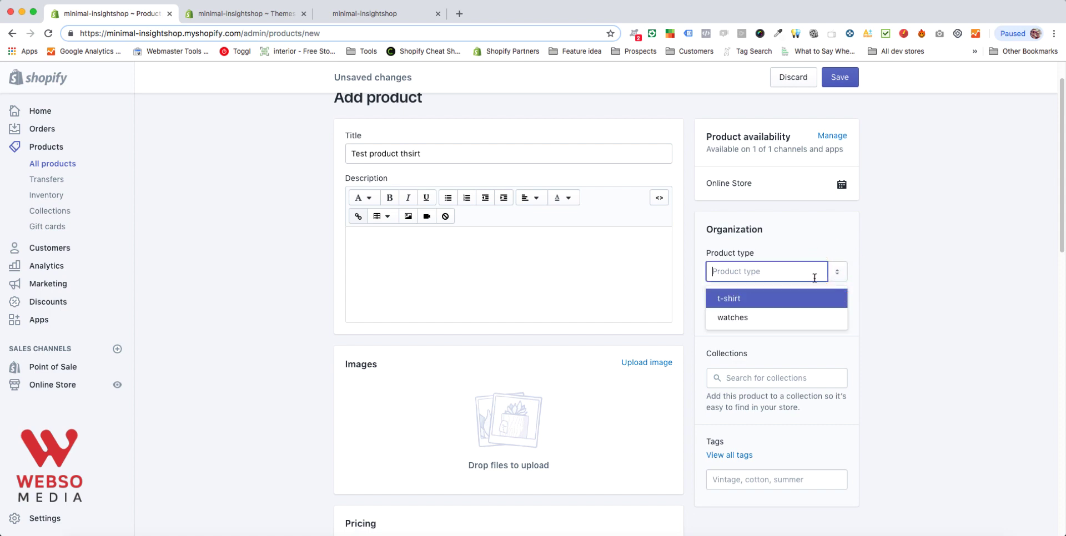
pyautogui.click(719, 297)
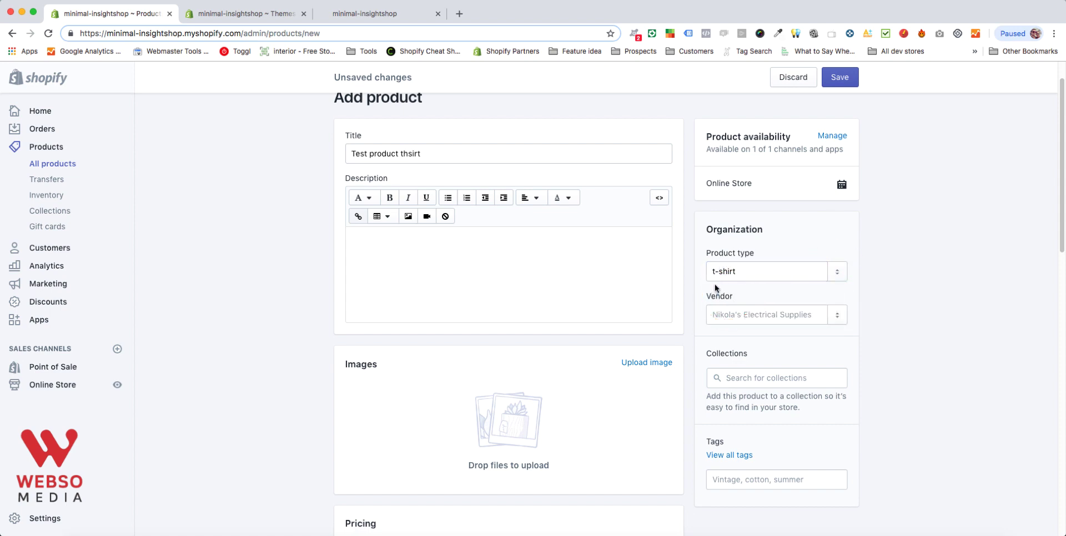
# Add the product to the Home page collection
pyautogui.scroll(-2, 777, 283)
pyautogui.scroll(-3, 888, 302)
pyautogui.click(739, 269)
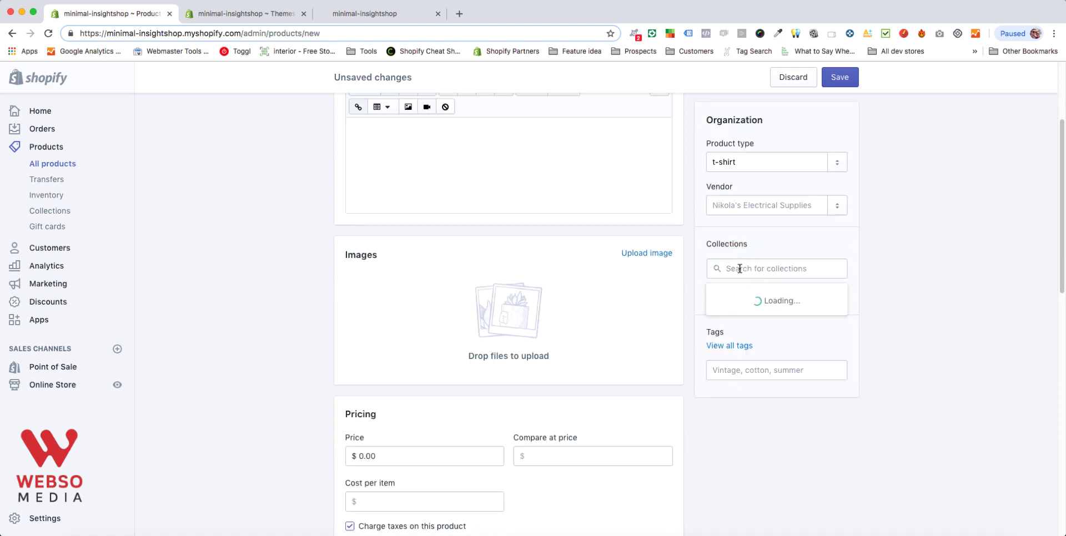
pyautogui.click(756, 297)
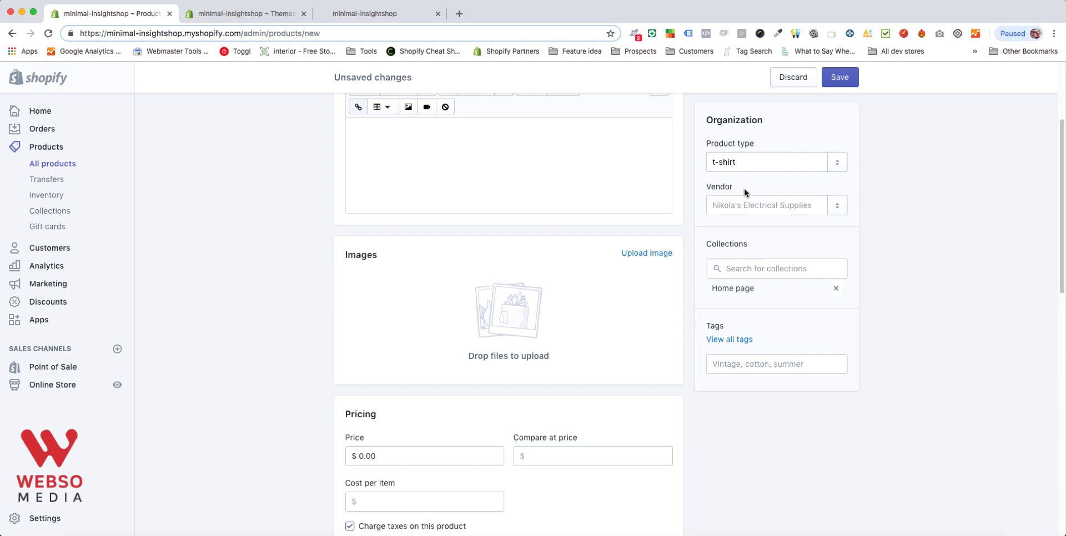
pyautogui.scroll(-3, 483, 314)
pyautogui.scroll(2, 611, 312)
pyautogui.click(728, 310)
pyautogui.click(921, 277)
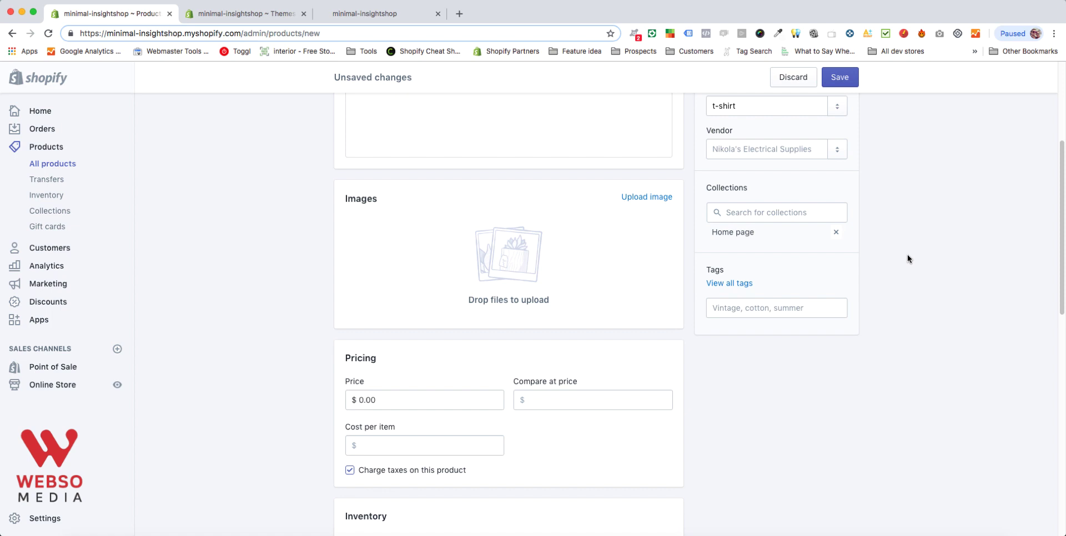
pyautogui.click(722, 308)
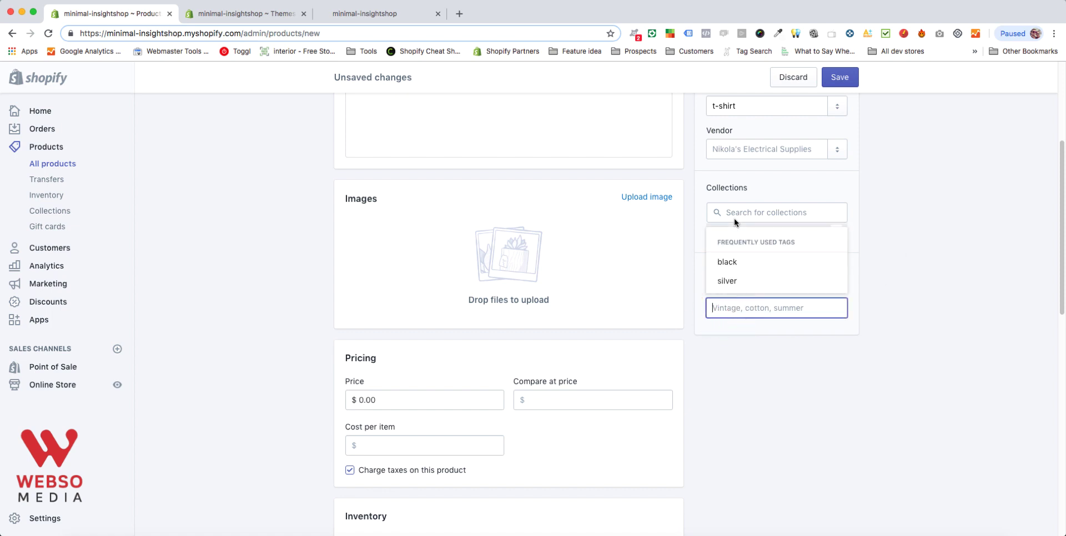
pyautogui.click(885, 278)
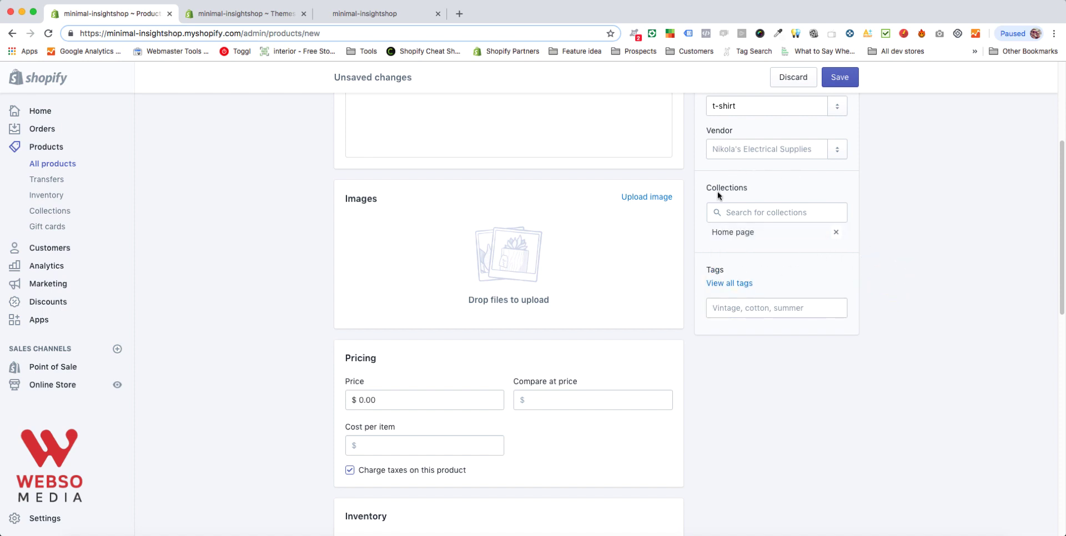
# Tag the product with "t-shirt" and "white"
pyautogui.click(721, 310)
pyautogui.write('t-shirt')
pyautogui.click(747, 281)
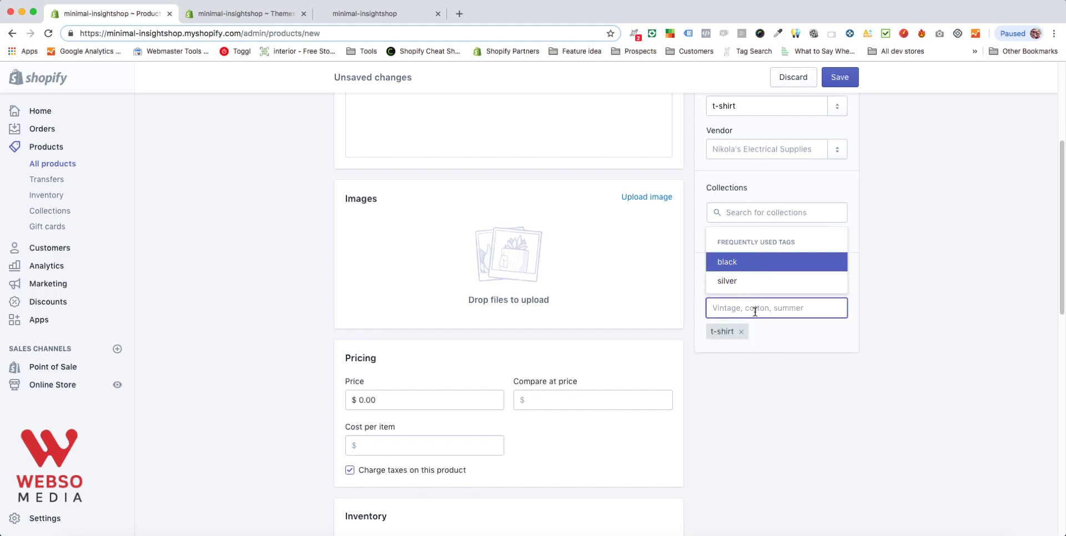
pyautogui.write('white')
pyautogui.scroll(-2, 762, 210)
pyautogui.click(766, 191)
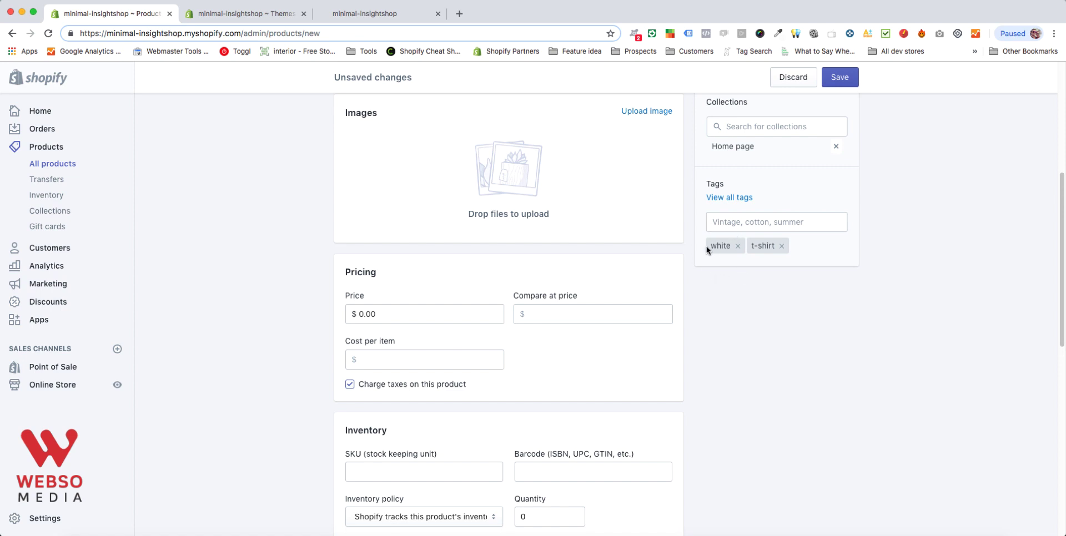
# Set the product's price to $20.00 and its compare at price to $25.00
pyautogui.click(359, 312)
pyautogui.click(360, 314)
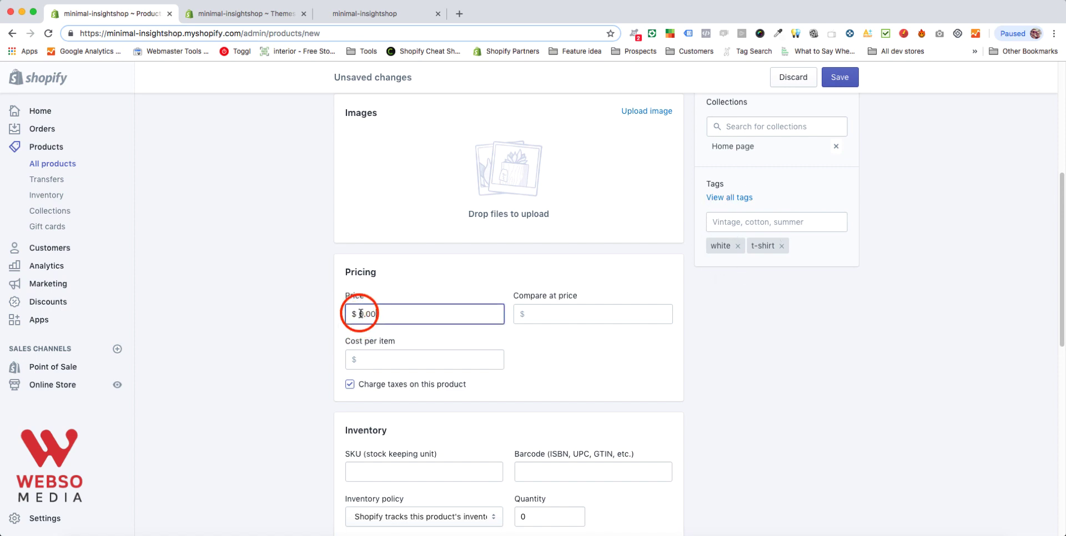
pyautogui.write('2')
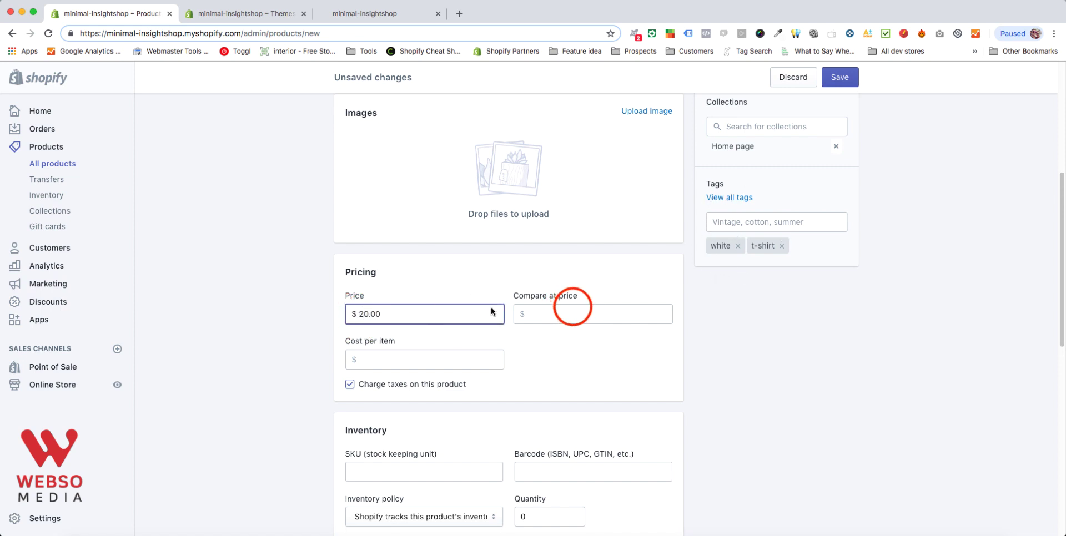
pyautogui.click(572, 311)
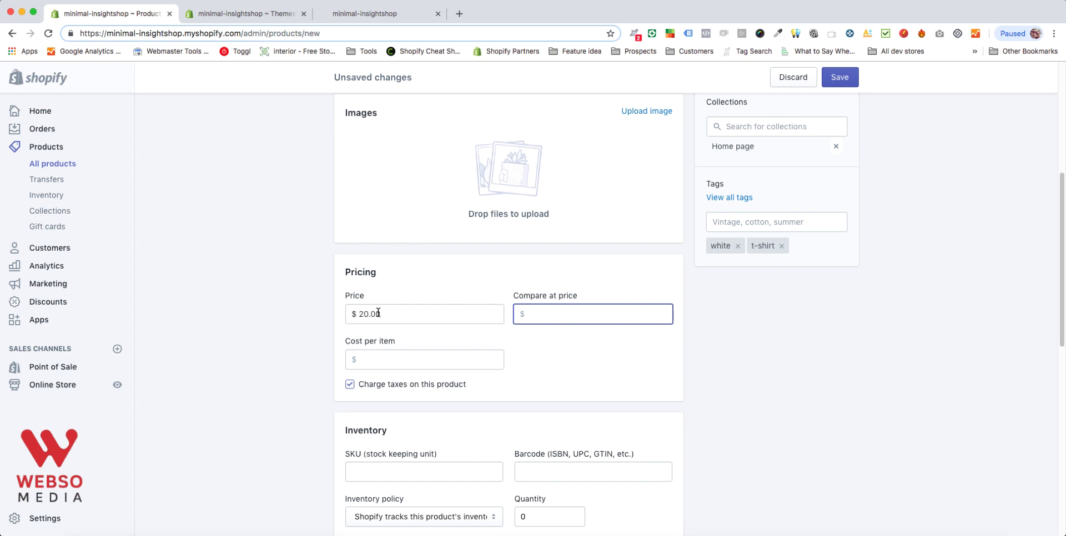
pyautogui.write('25.00')
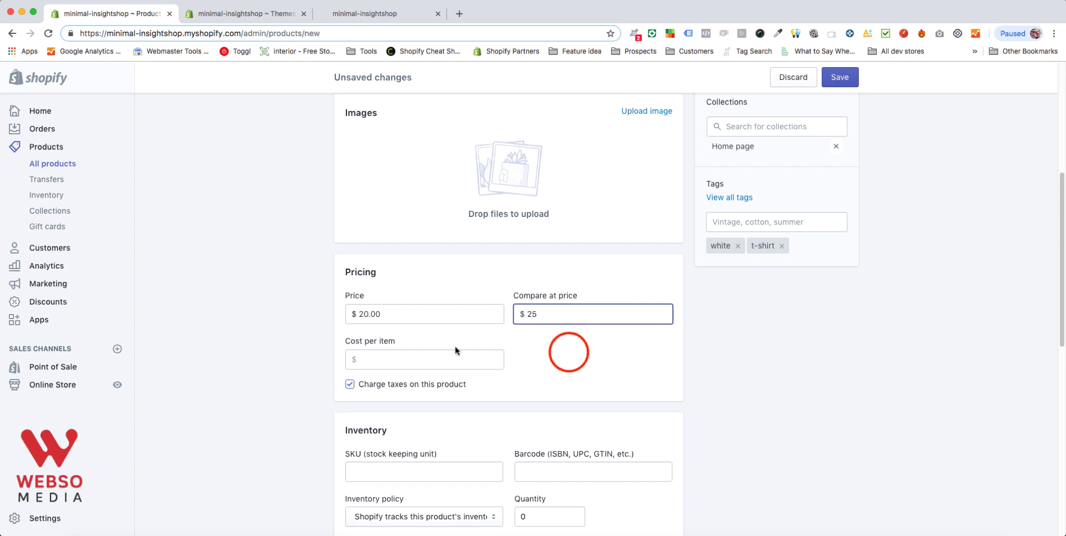
pyautogui.click(567, 351)
# Set the product's cost per item to $15.00
pyautogui.scroll(-1, 510, 290)
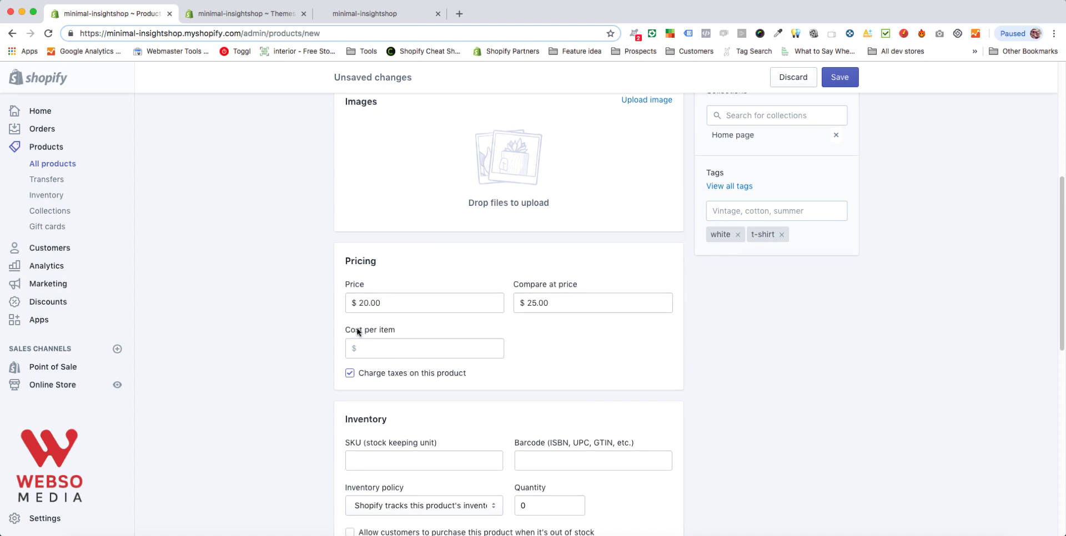
pyautogui.click(351, 334)
pyautogui.click(381, 349)
pyautogui.scroll(-3, 508, 272)
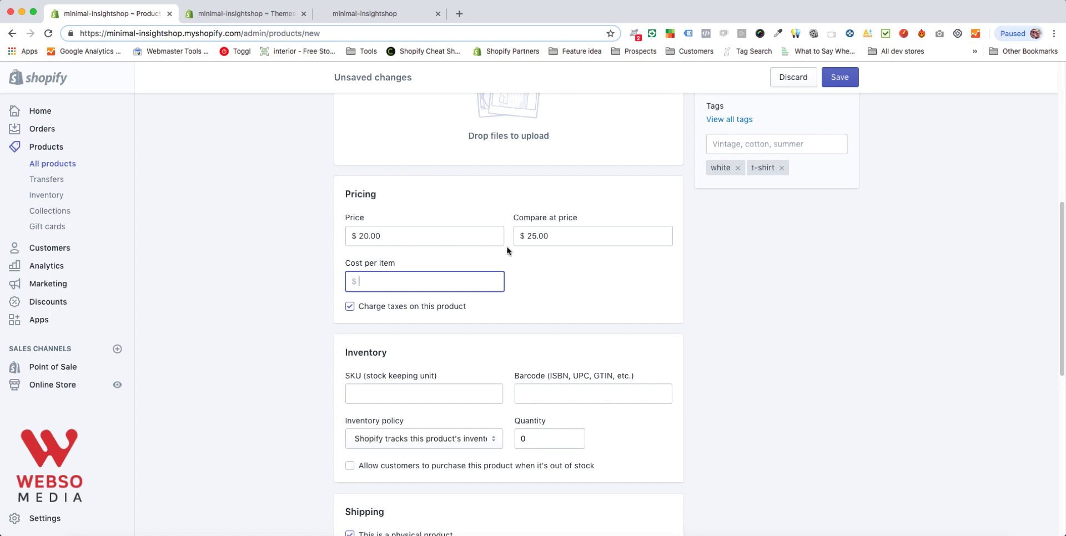
pyautogui.write('15')
pyautogui.click(551, 292)
# Keep the inventory policy as Shopify tracks this product's inventory and set the stock quantity to 20
pyautogui.scroll(-2, 330, 302)
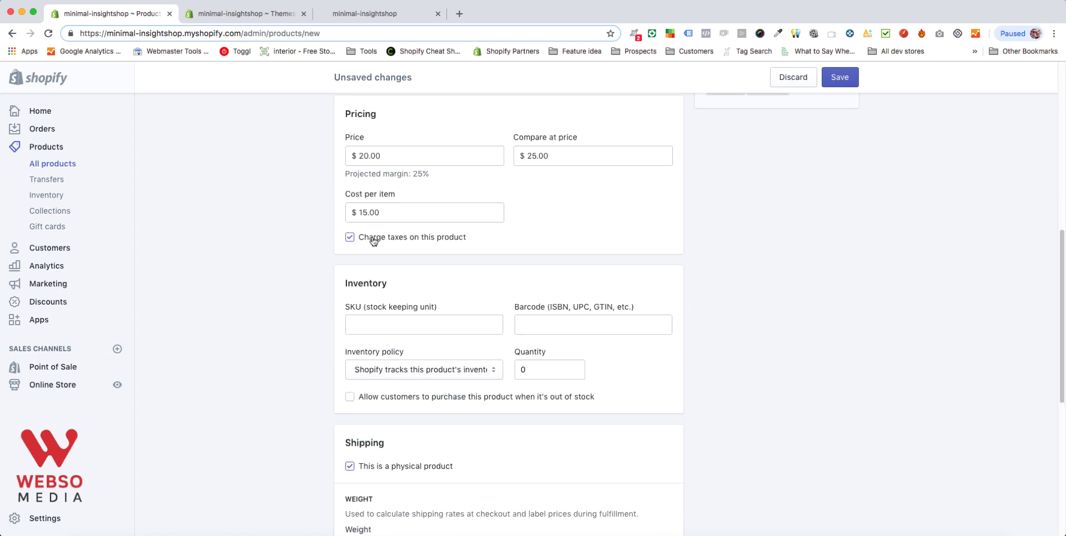
pyautogui.scroll(-1, 355, 283)
pyautogui.click(376, 283)
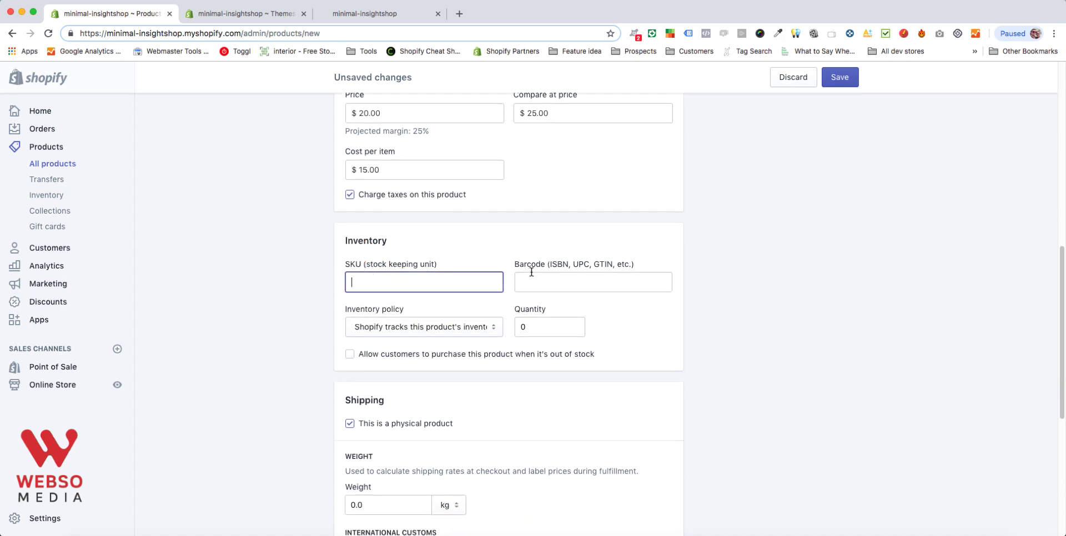
pyautogui.scroll(-2, 292, 340)
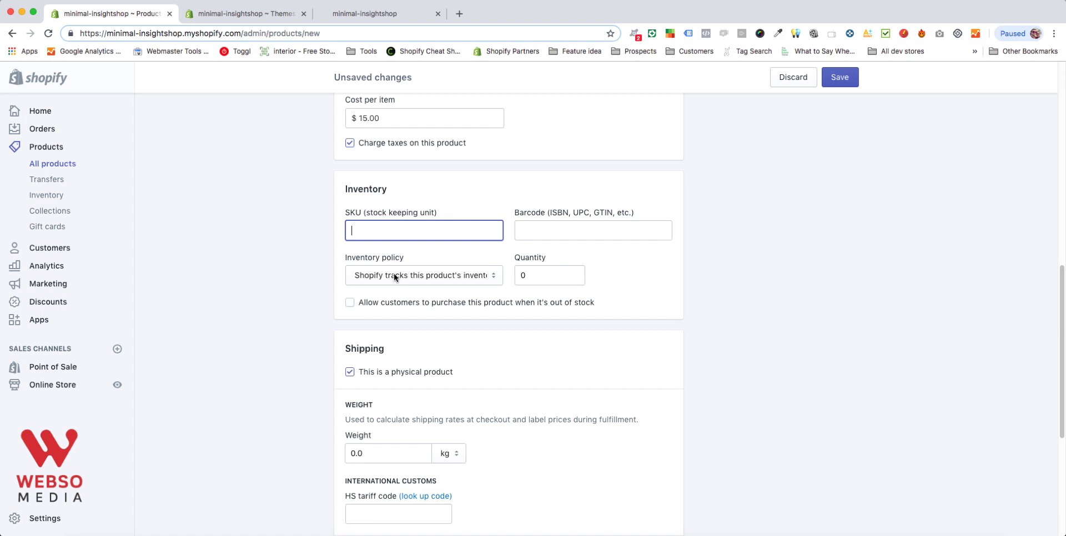
pyautogui.click(436, 276)
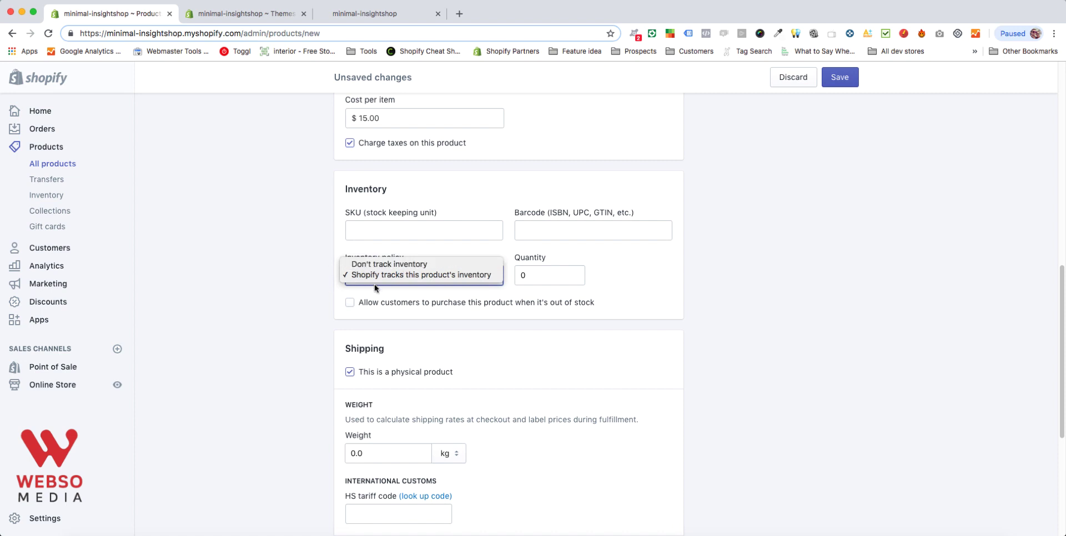
pyautogui.click(471, 275)
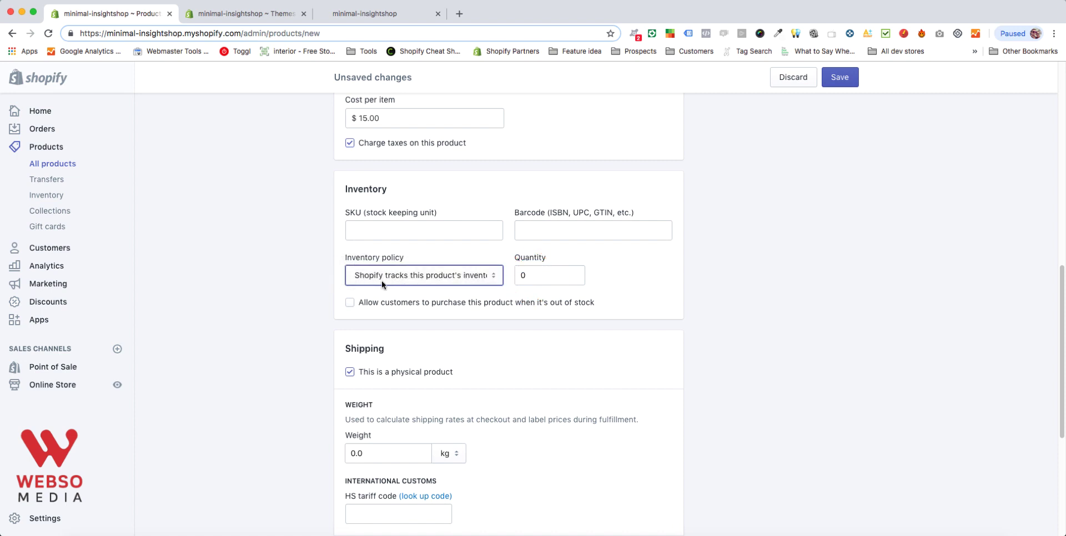
pyautogui.click(572, 279)
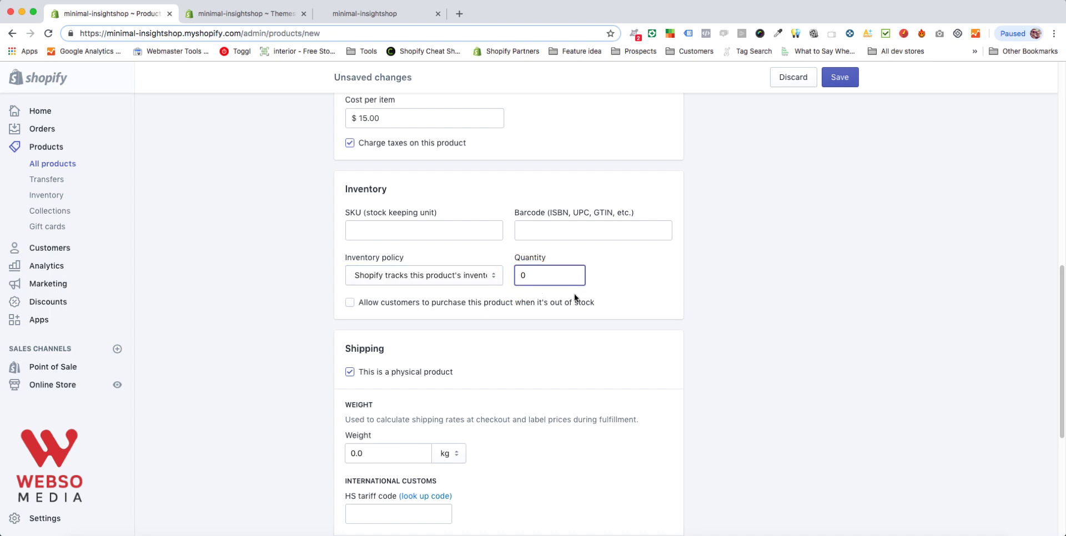
pyautogui.write('20')
pyautogui.click(652, 295)
# Examine the product's shipping settings, including the weight, HS tariff code and available fulfillment services
pyautogui.scroll(-2, 376, 302)
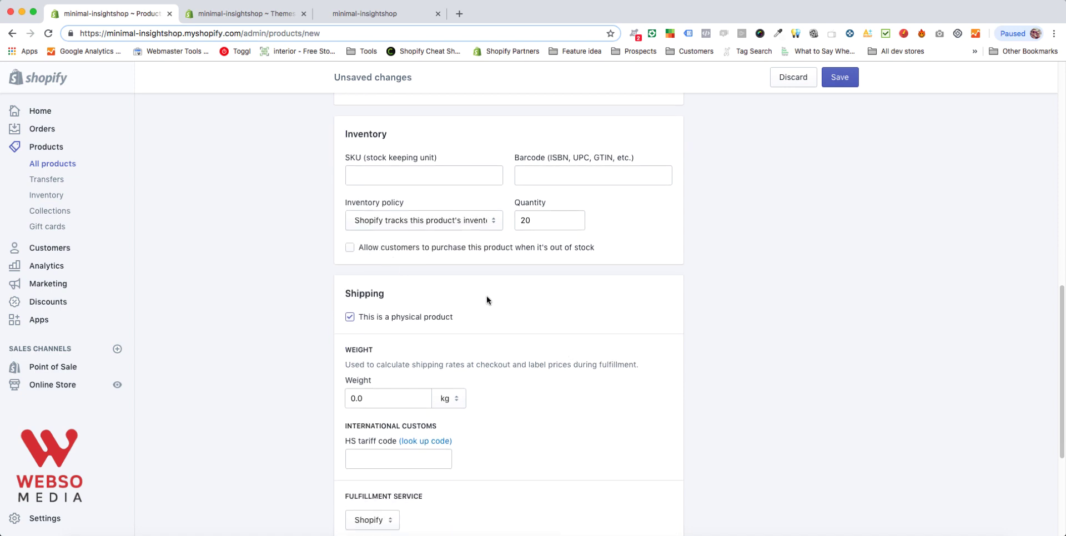
pyautogui.scroll(-2, 478, 300)
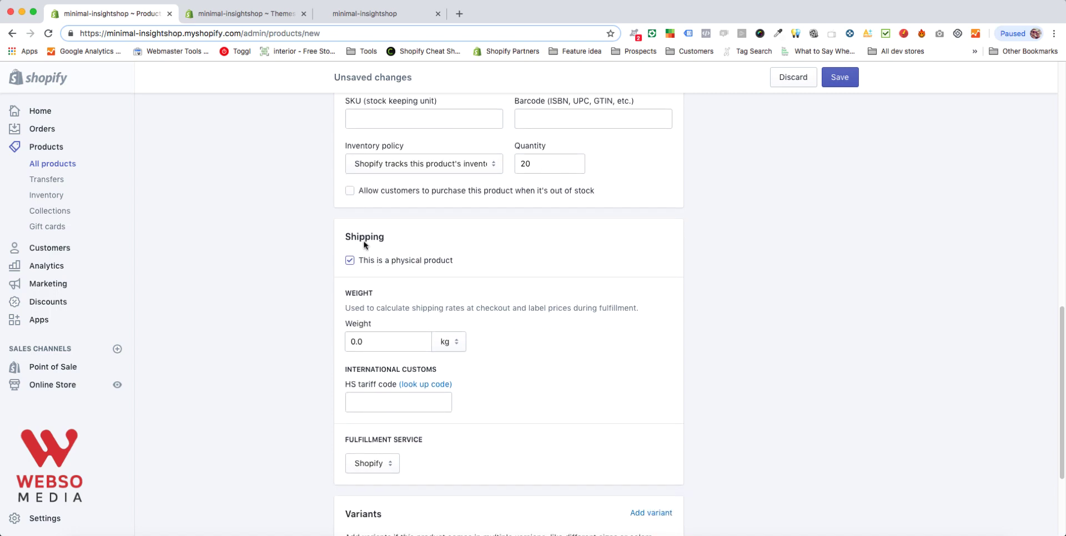
pyautogui.scroll(-2, 425, 276)
pyautogui.click(353, 273)
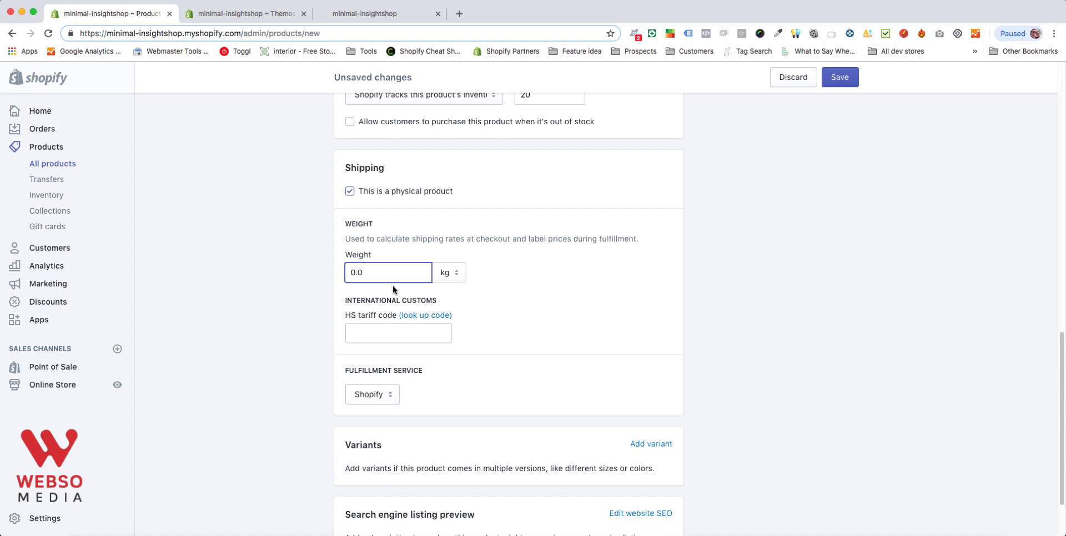
pyautogui.scroll(-2, 496, 302)
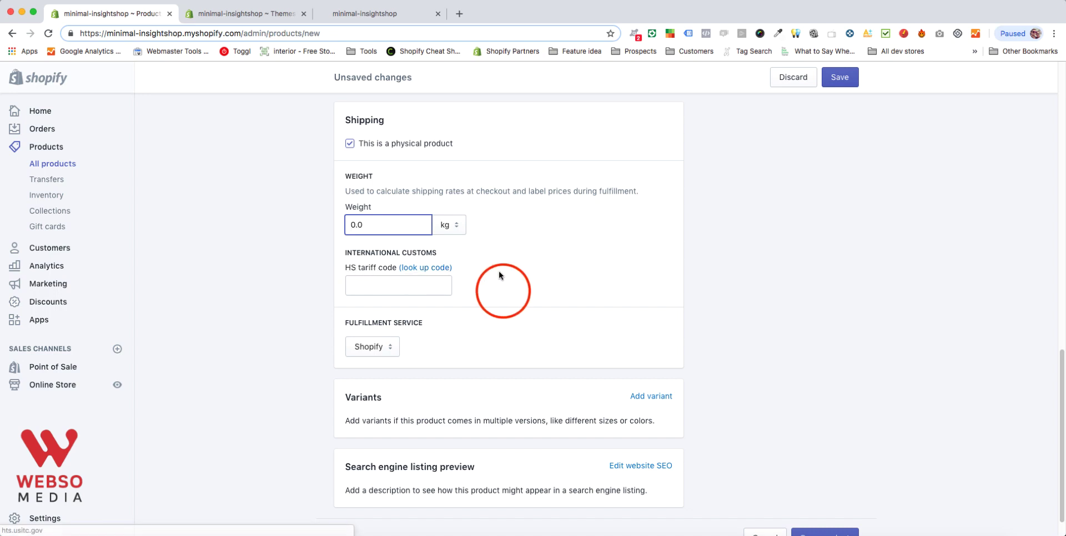
pyautogui.click(503, 291)
pyautogui.scroll(-2, 507, 327)
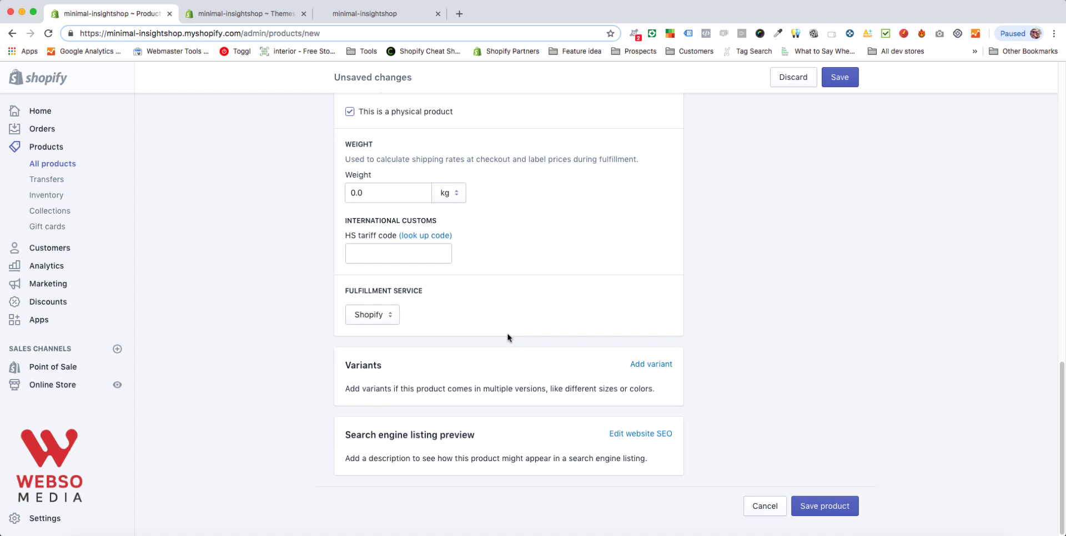
pyautogui.click(387, 317)
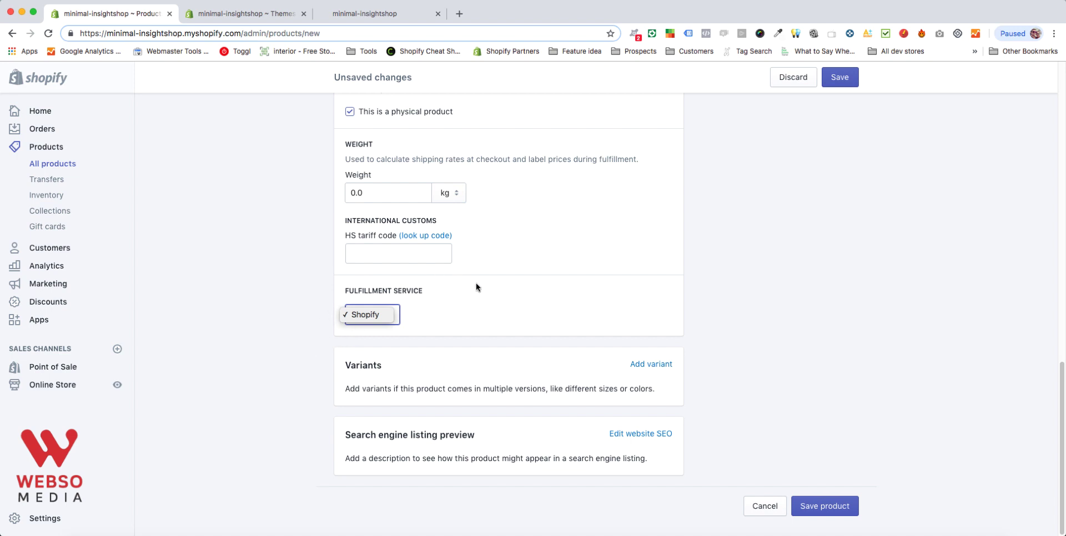
pyautogui.click(464, 311)
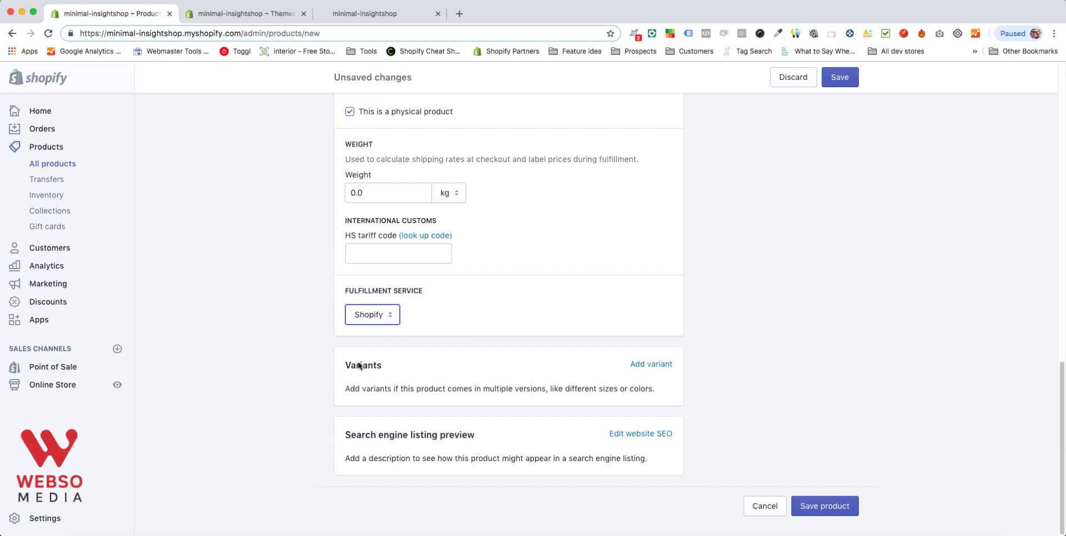
# Start adding variants to the product with two options, Size and Color
pyautogui.click(650, 364)
pyautogui.scroll(-3, 544, 354)
pyautogui.click(388, 322)
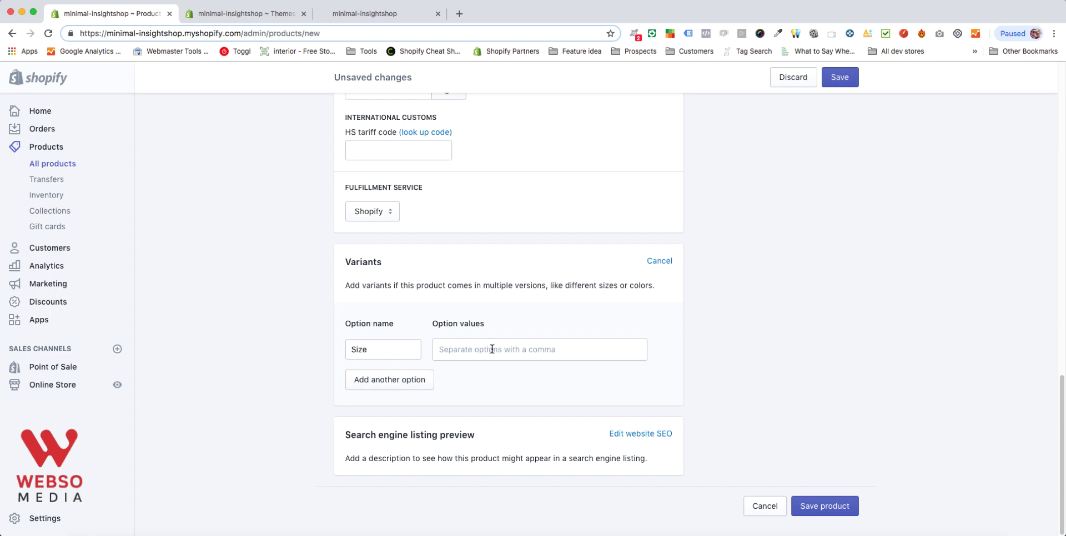
pyautogui.click(372, 350)
pyautogui.click(417, 386)
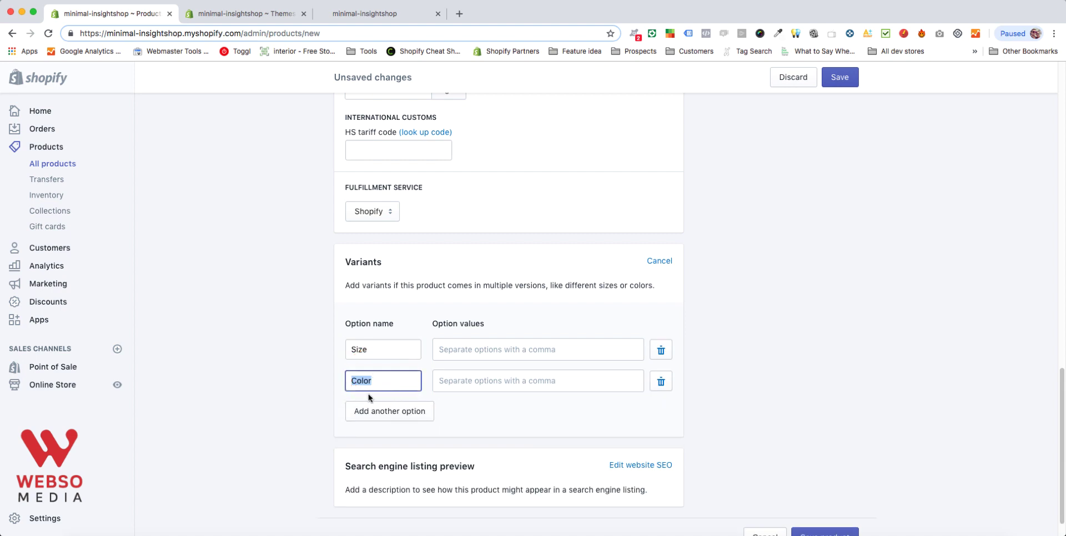
# Enter Small, Medium and Large as the Size values and White and Black as the Color values
pyautogui.click(473, 353)
pyautogui.write('Sma')
pyautogui.write('ll,')
pyautogui.write('Medium,Large,')
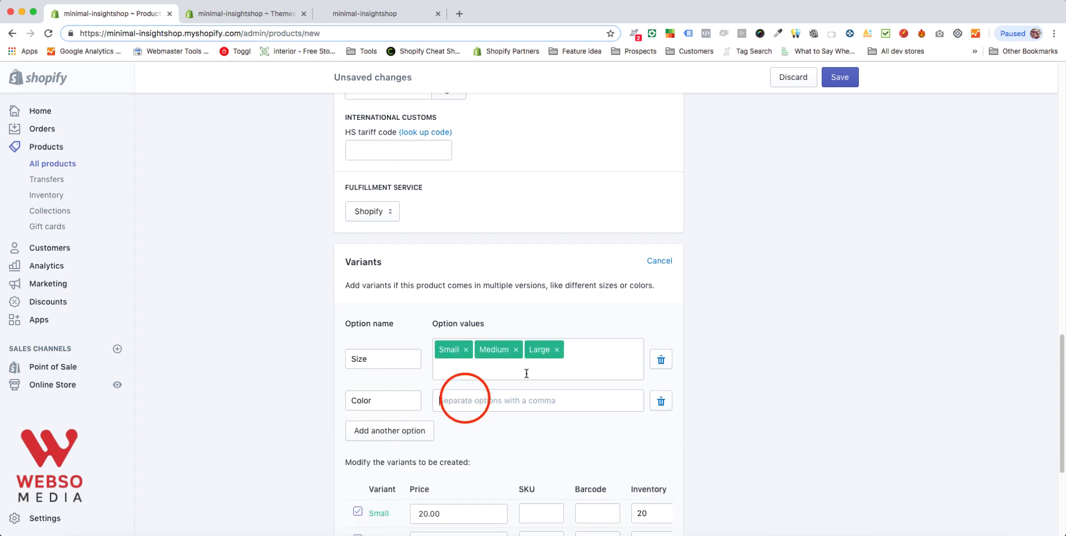
pyautogui.write('Wh')
pyautogui.write('ite,')
pyautogui.write('Black,')
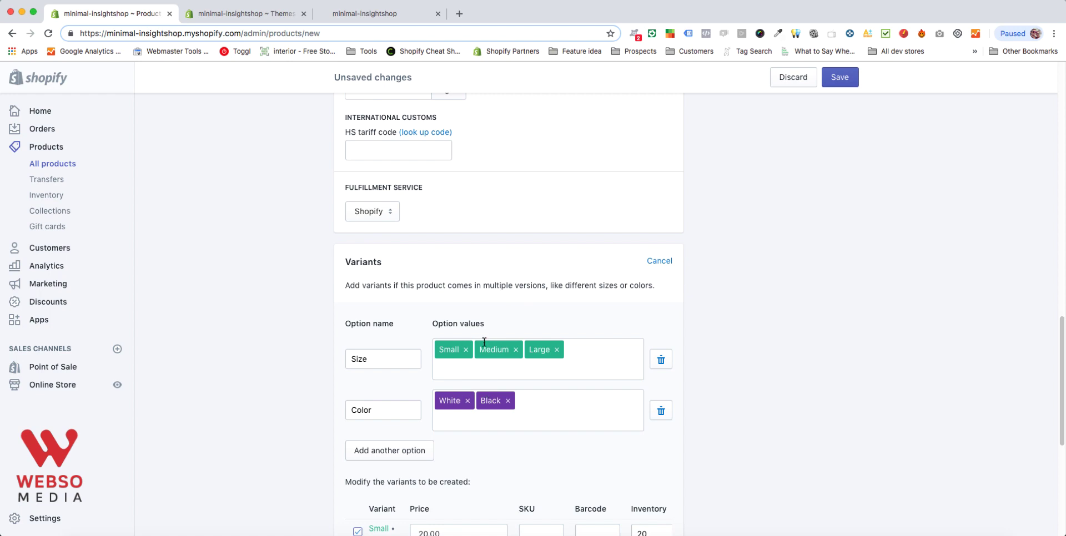
# Set the inventory of the Small Black and Medium White variants to 10 each
pyautogui.scroll(-5, 484, 344)
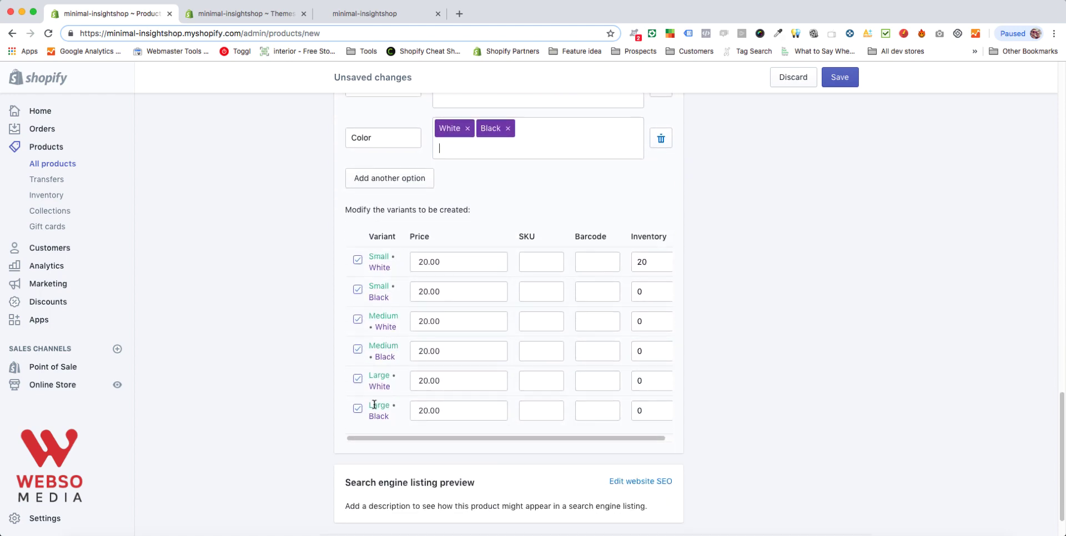
pyautogui.scroll(3, 378, 406)
pyautogui.scroll(-1, 375, 405)
pyautogui.click(445, 247)
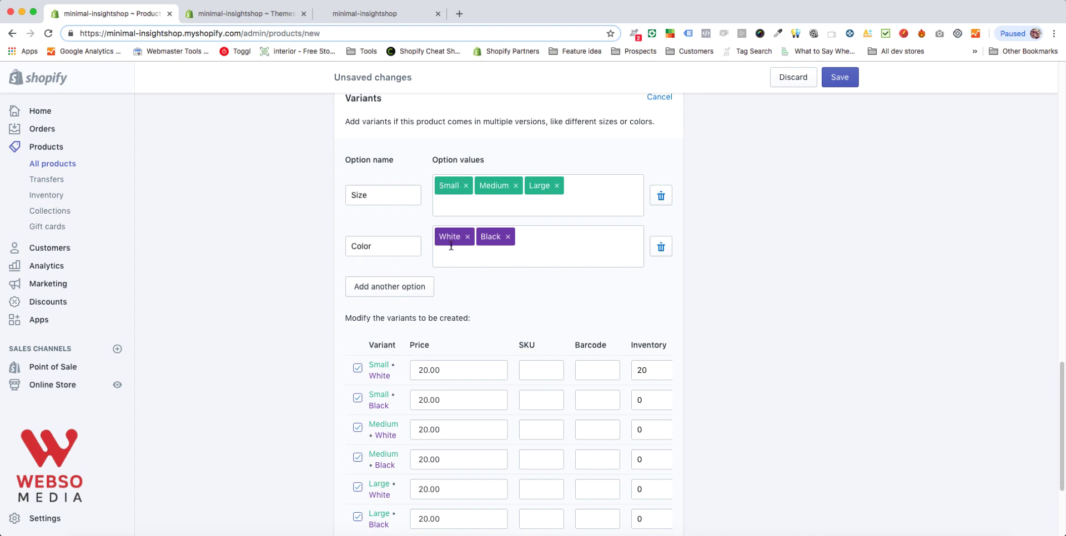
pyautogui.scroll(-2, 377, 316)
pyautogui.click(491, 410)
pyautogui.moveTo(490, 410); pyautogui.dragTo(543, 412)
pyautogui.click(645, 234)
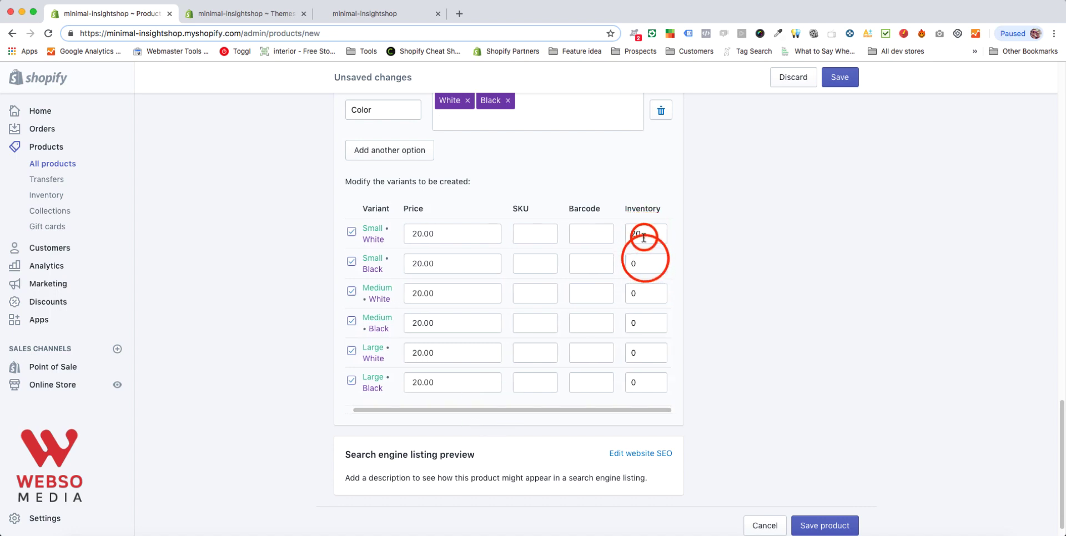
pyautogui.click(639, 264)
pyautogui.press('BackSpace')
pyautogui.write('10')
pyautogui.click(641, 295)
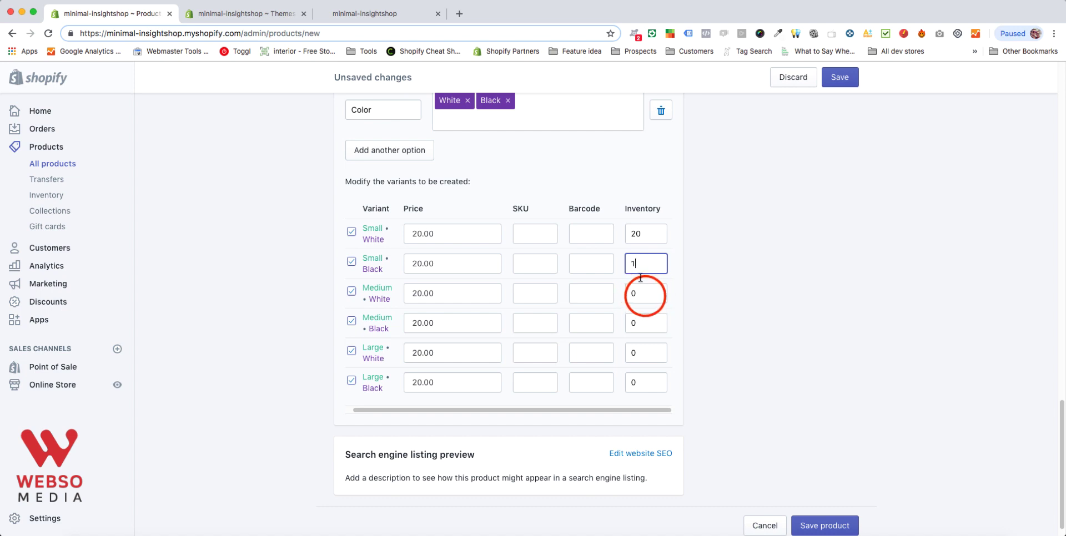
pyautogui.press('BackSpace')
pyautogui.write('10')
# Set the inventory of Medium Black to 20 and of Large White and Large Black to 10 each
pyautogui.click(633, 323)
pyautogui.press('BackSpace')
pyautogui.write('20')
pyautogui.click(639, 353)
pyautogui.press('BackSpace')
pyautogui.write('10')
pyautogui.click(638, 383)
pyautogui.press('BackSpace')
pyautogui.write('10')
# Save the new product with its variants, leaving their SKU fields empty
pyautogui.click(524, 232)
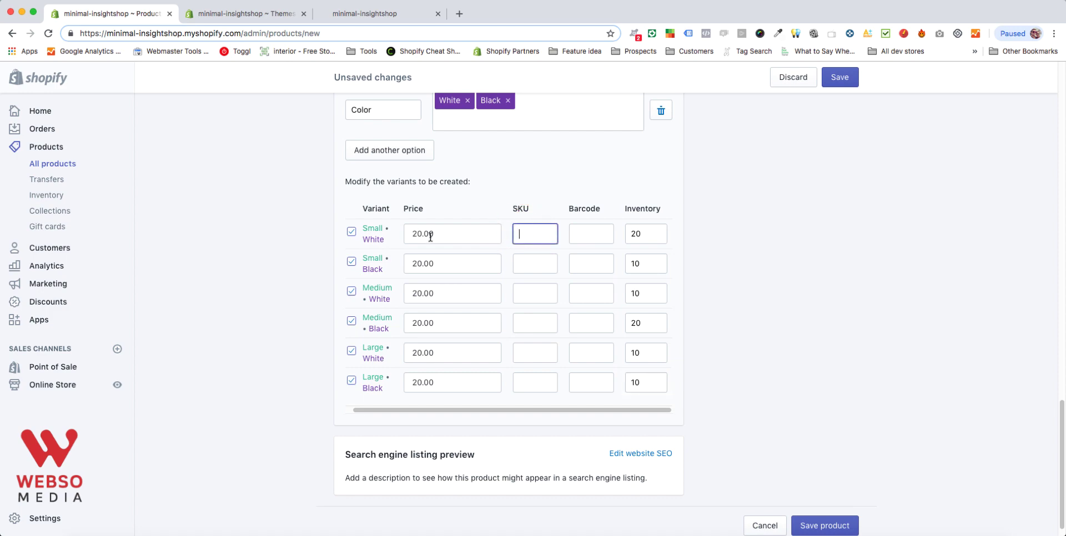
pyautogui.click(536, 263)
pyautogui.click(533, 324)
pyautogui.click(825, 525)
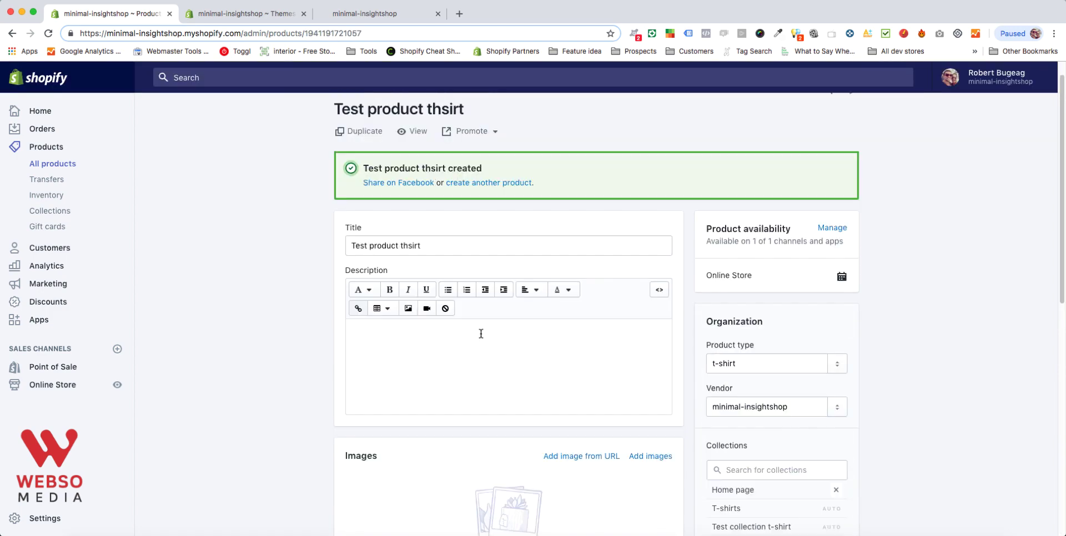
# Examine the saved product's collections, tags and variant list
pyautogui.scroll(-4, 481, 332)
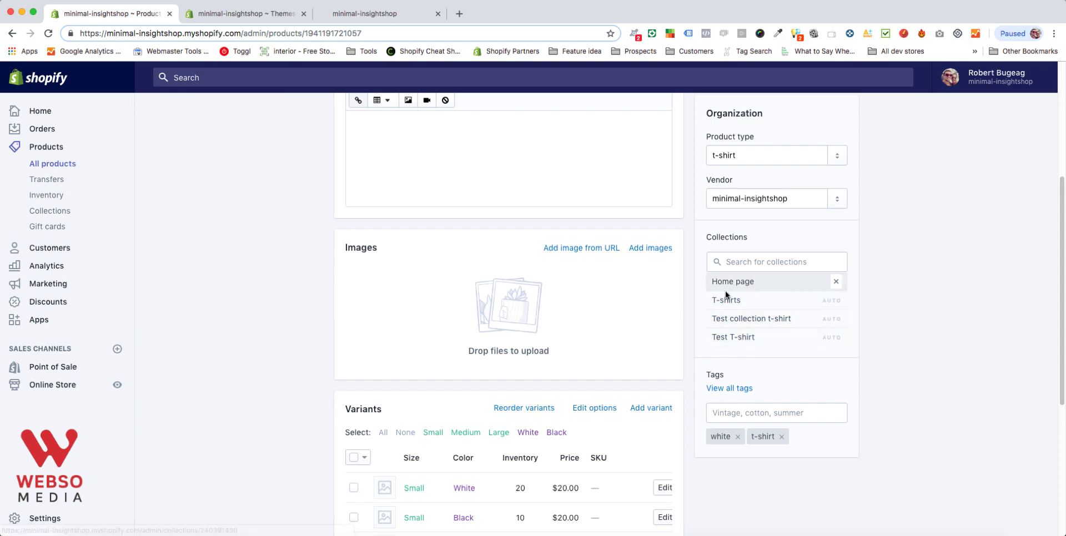
pyautogui.scroll(1, 768, 355)
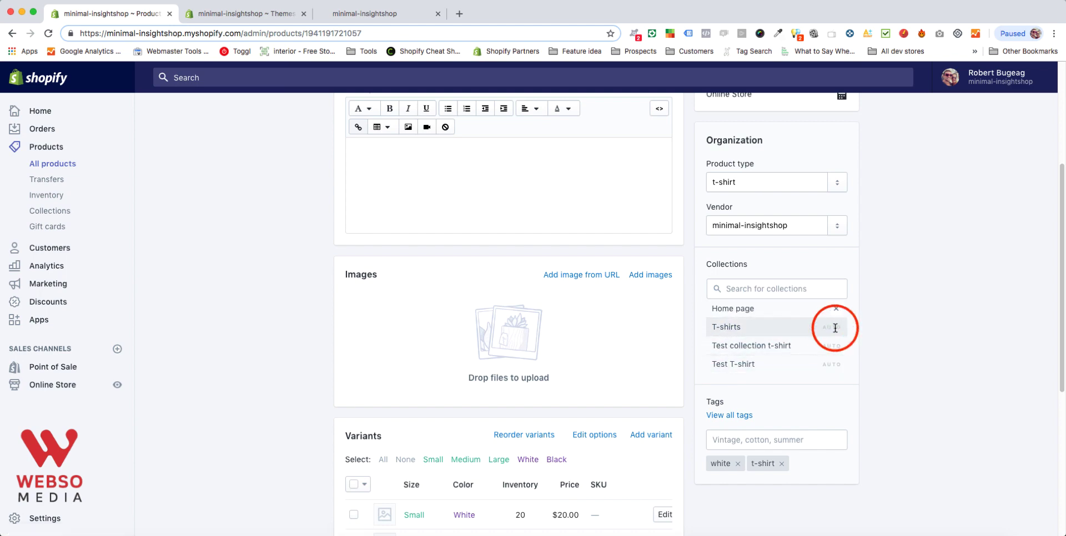
pyautogui.scroll(-5, 812, 363)
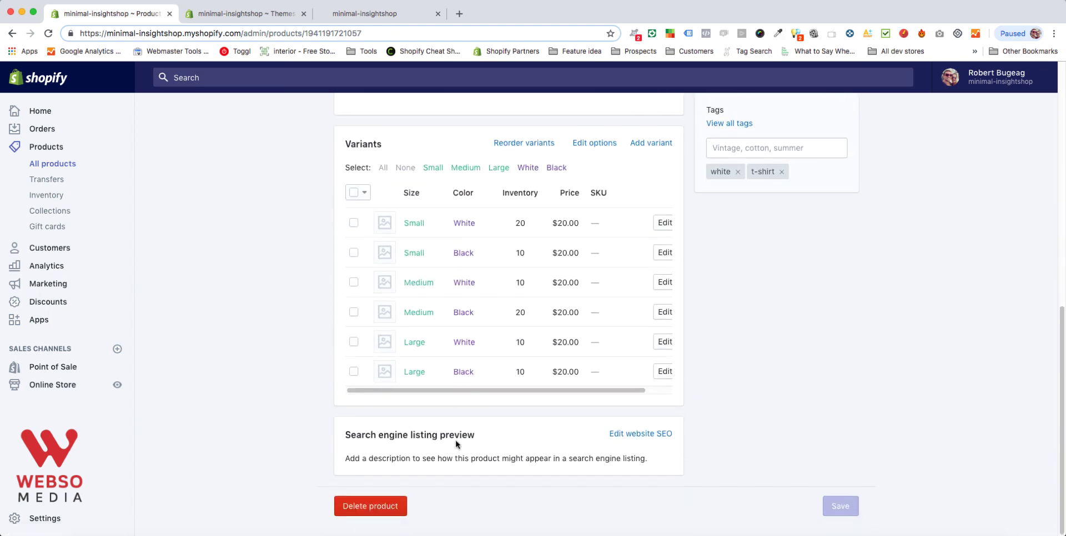
# Open the product's website SEO settings and examine the page title, meta description, and URL and handle fields
pyautogui.click(639, 434)
pyautogui.scroll(-4, 497, 400)
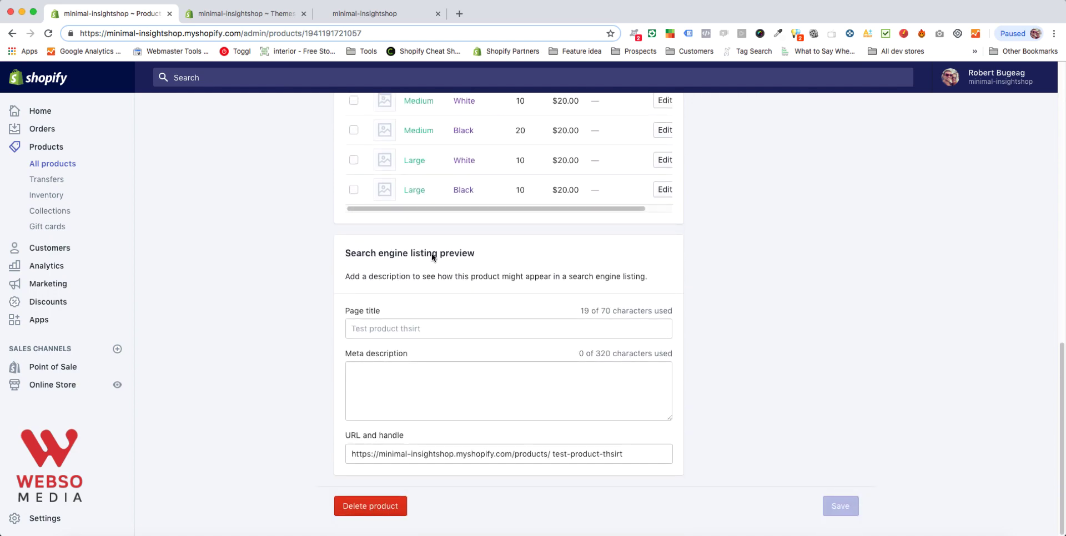
pyautogui.click(428, 331)
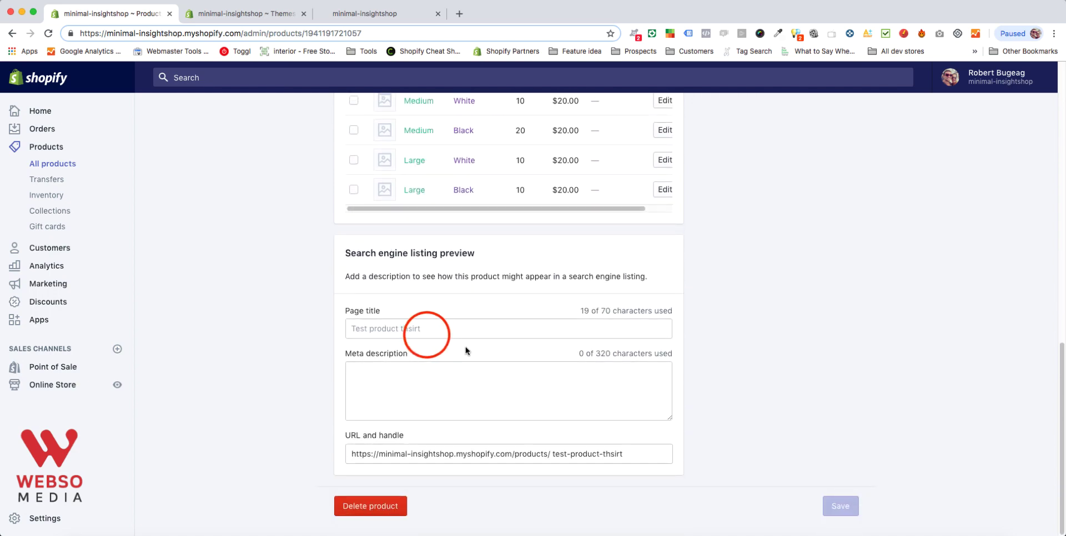
pyautogui.click(433, 382)
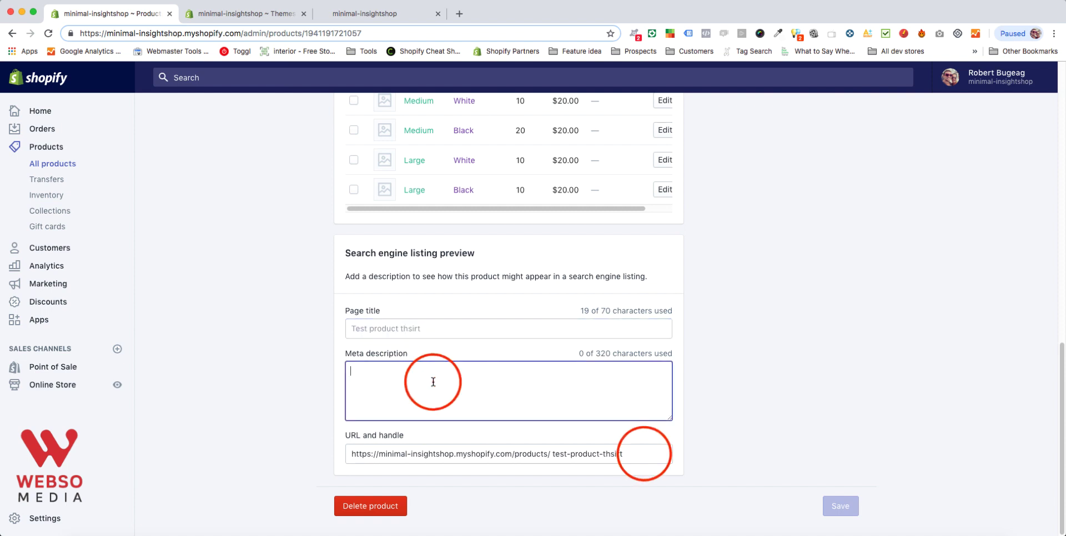
pyautogui.click(643, 455)
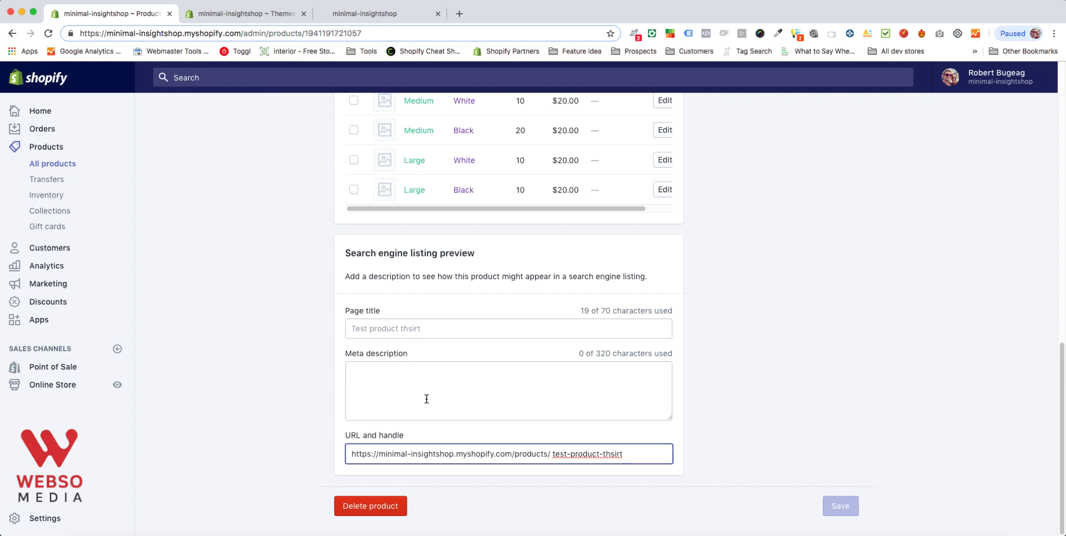
pyautogui.scroll(20, 625, 345)
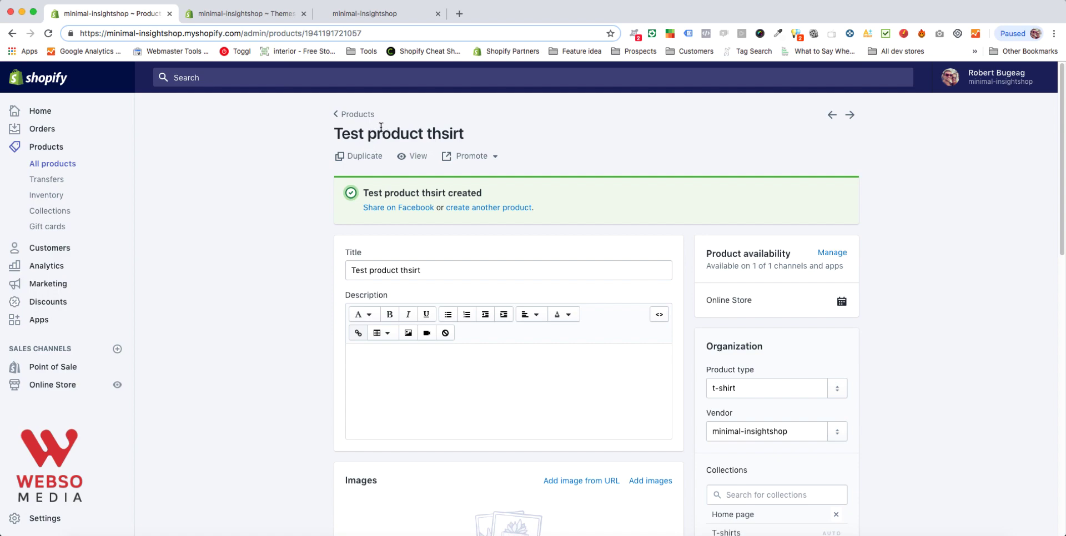
# From the all-products list's CSV import, download the sample CSV template and open it in Excel
pyautogui.click(53, 166)
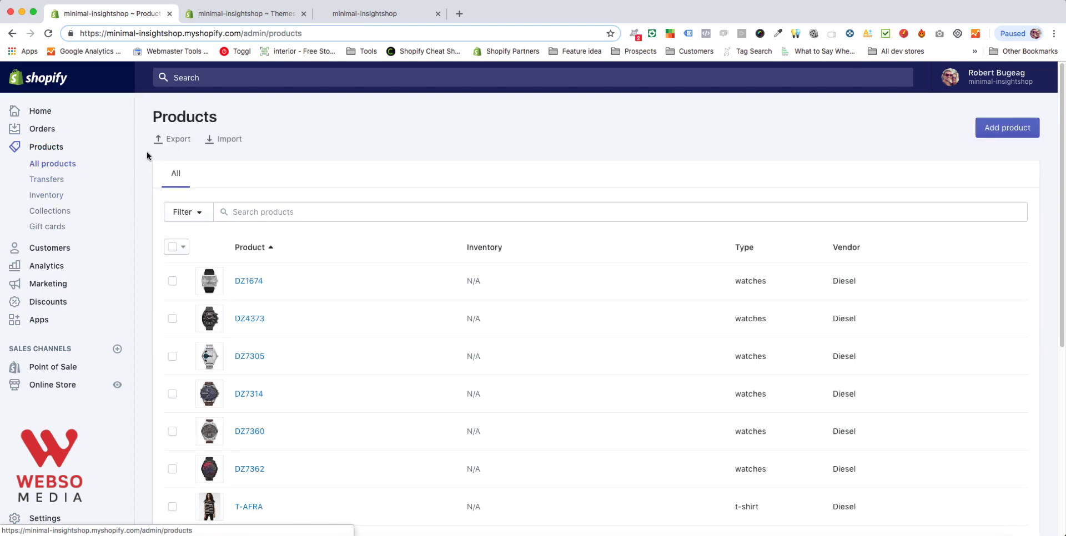
pyautogui.click(222, 143)
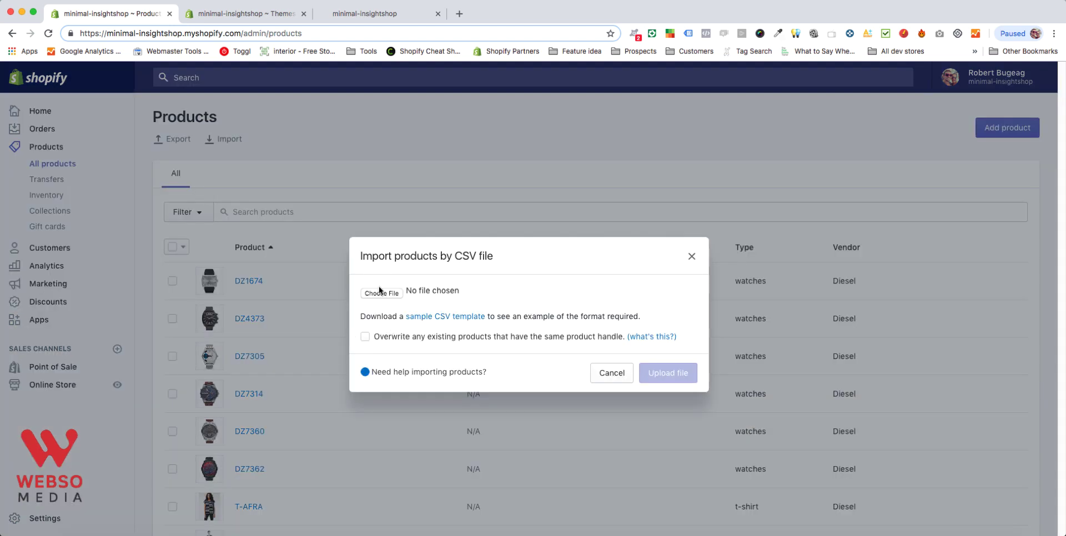
pyautogui.click(436, 321)
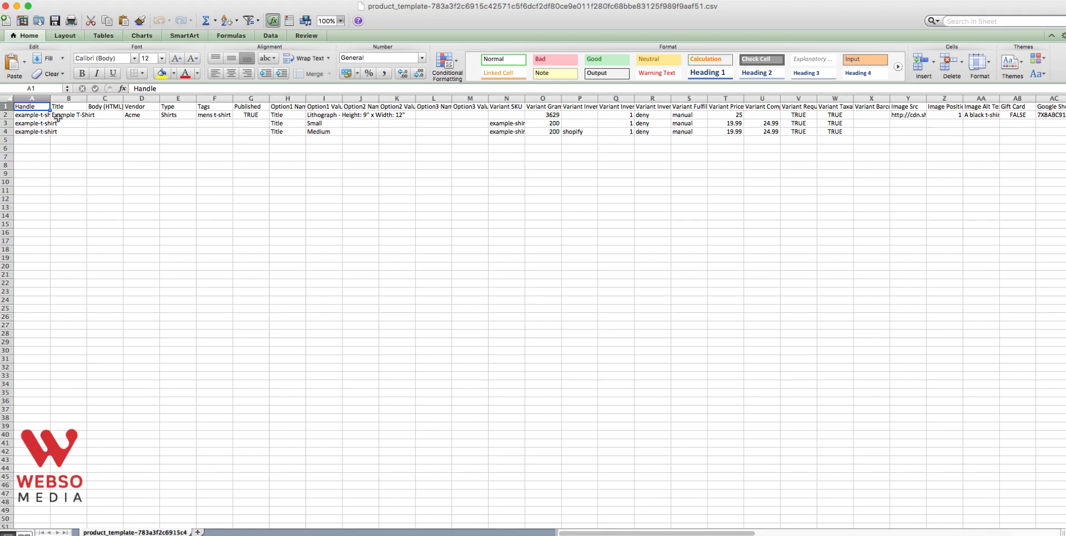
# Examine the template's columns from Handle through Option1 Name, widening the Handle and Option1 Value columns
pyautogui.click(32, 115)
pyautogui.moveTo(46, 93); pyautogui.dragTo(71, 93)
pyautogui.click(88, 115)
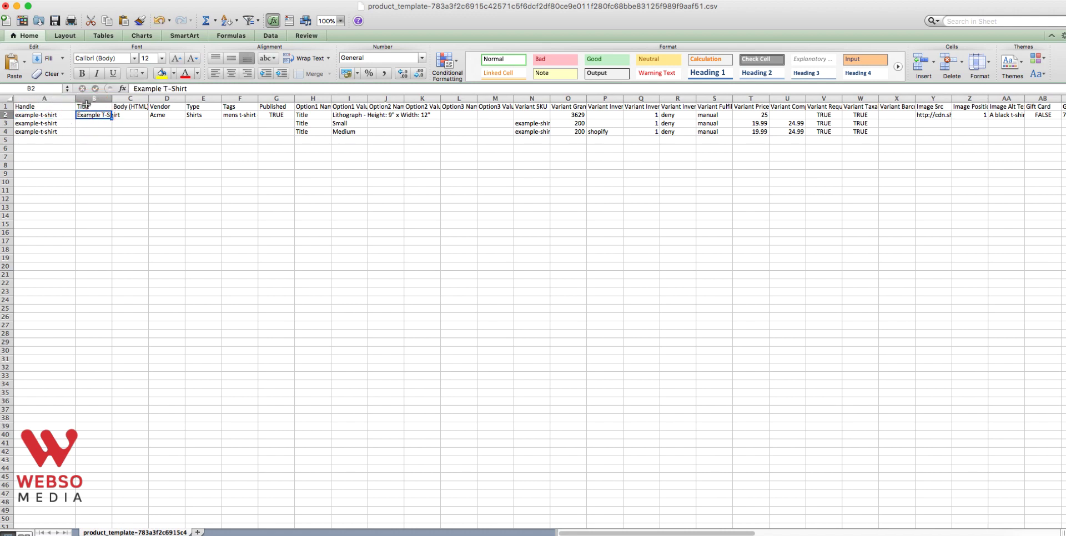
pyautogui.click(132, 108)
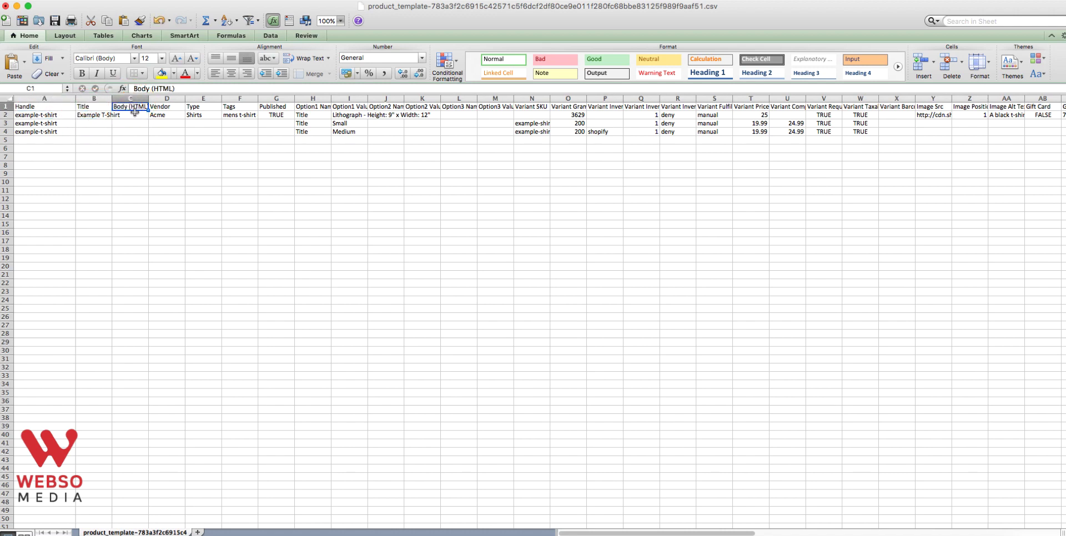
pyautogui.click(160, 116)
pyautogui.click(203, 115)
pyautogui.click(239, 115)
pyautogui.click(281, 115)
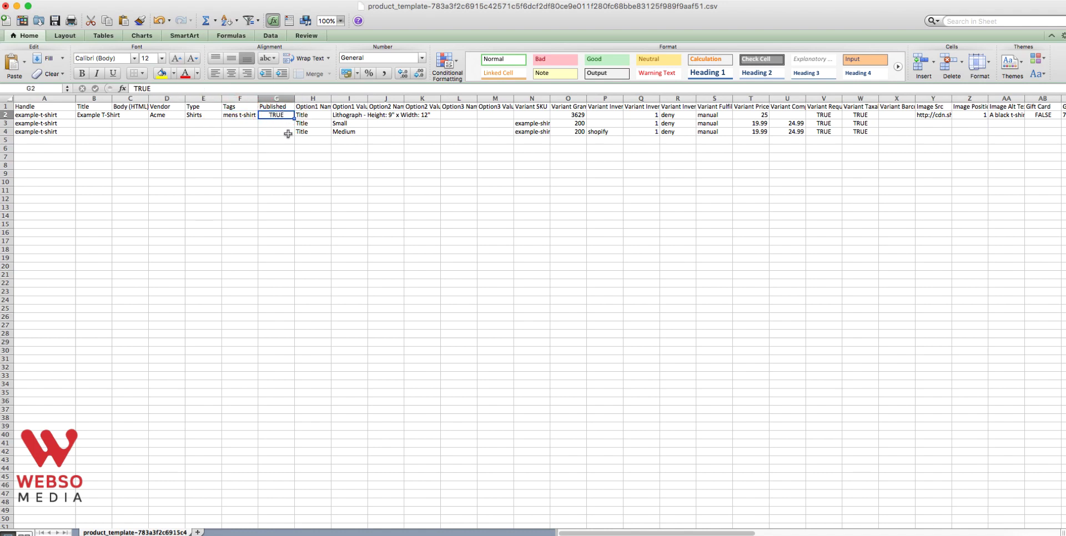
pyautogui.click(309, 114)
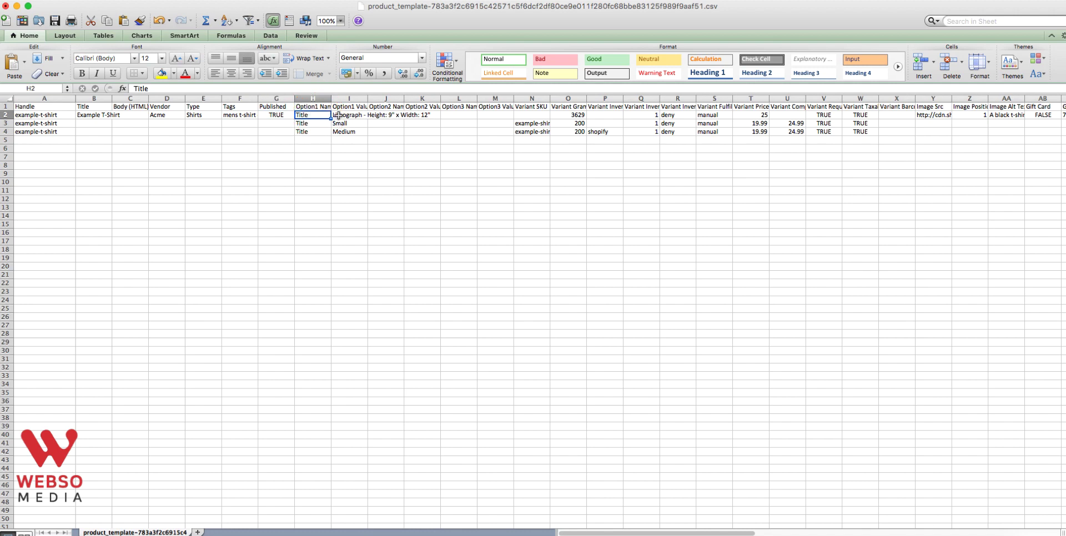
pyautogui.click(303, 109)
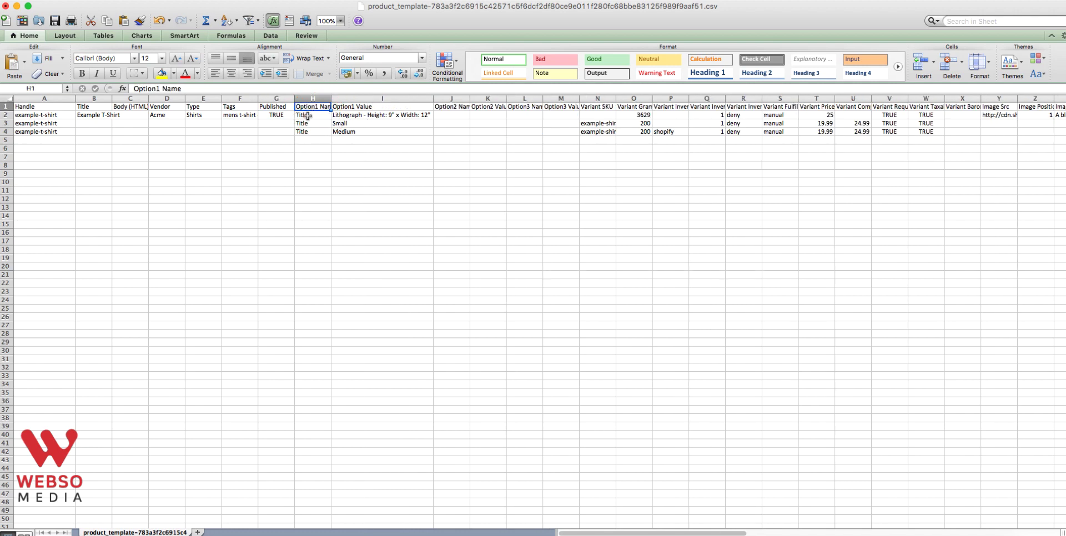
# Enter Size as the Option1 Name in H5 and Small, Medium and Large as Option1 Values in I5 to I7
pyautogui.click(311, 133)
pyautogui.click(304, 140)
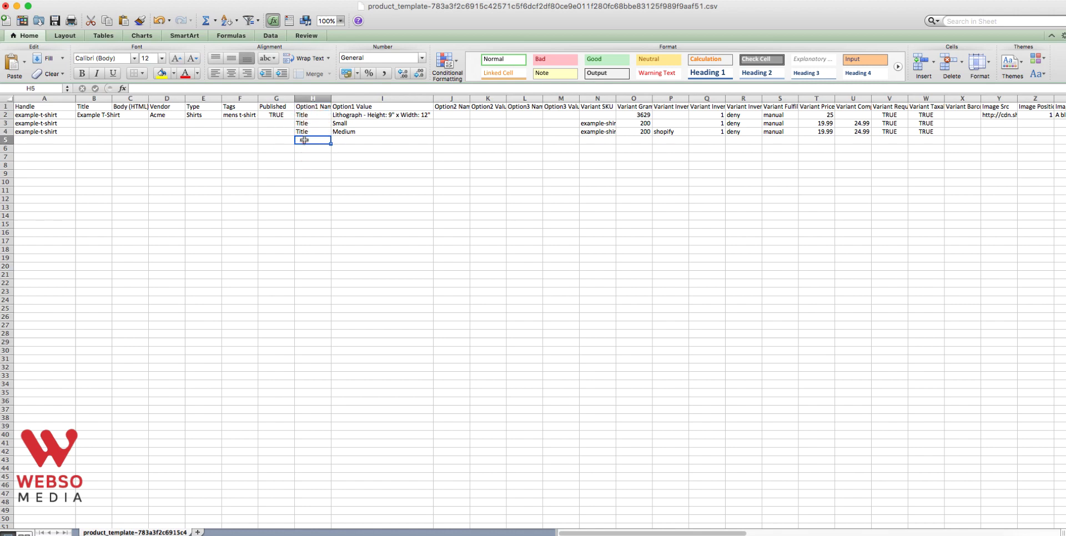
pyautogui.write('Size')
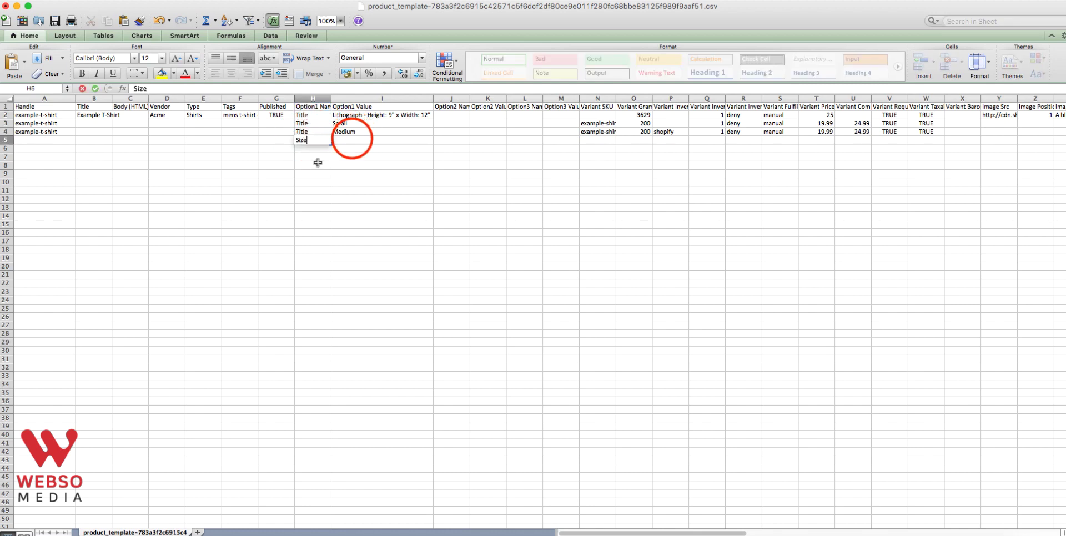
pyautogui.click(351, 140)
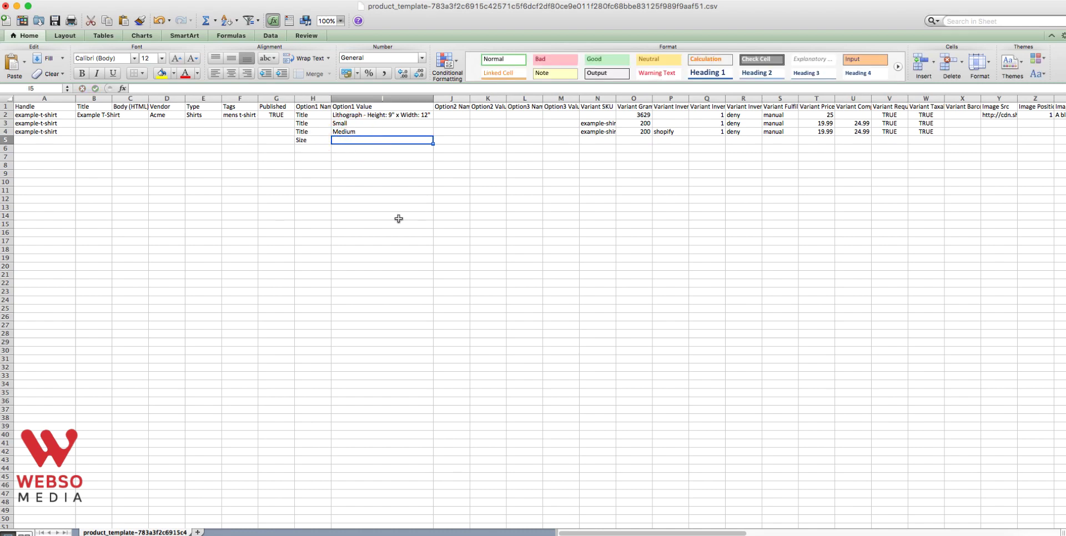
pyautogui.write('Small')
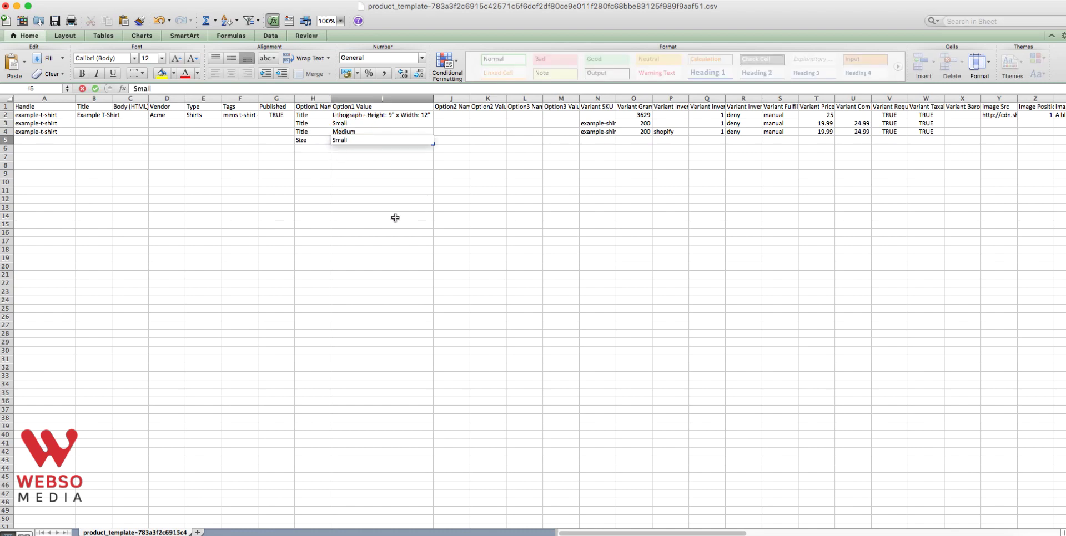
pyautogui.press('Return')
pyautogui.write('Medium')
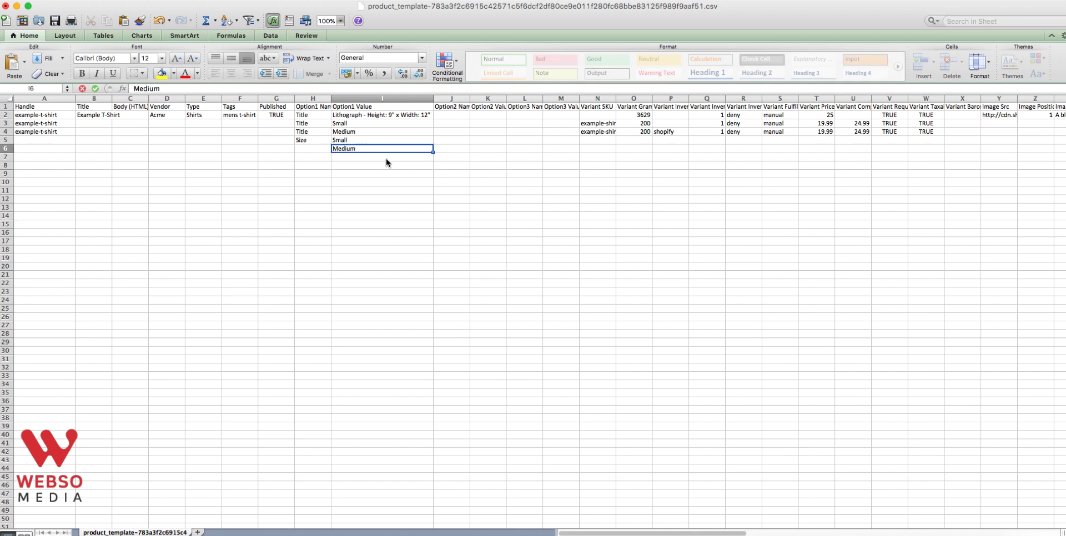
pyautogui.press('Return')
pyautogui.write('Large')
# Examine the template's variant columns from Variant SKU through Variant Price, widening the Variant Grams and Variant Inventory Qty columns
pyautogui.click(598, 99)
pyautogui.click(646, 103)
pyautogui.doubleClick(652, 100)
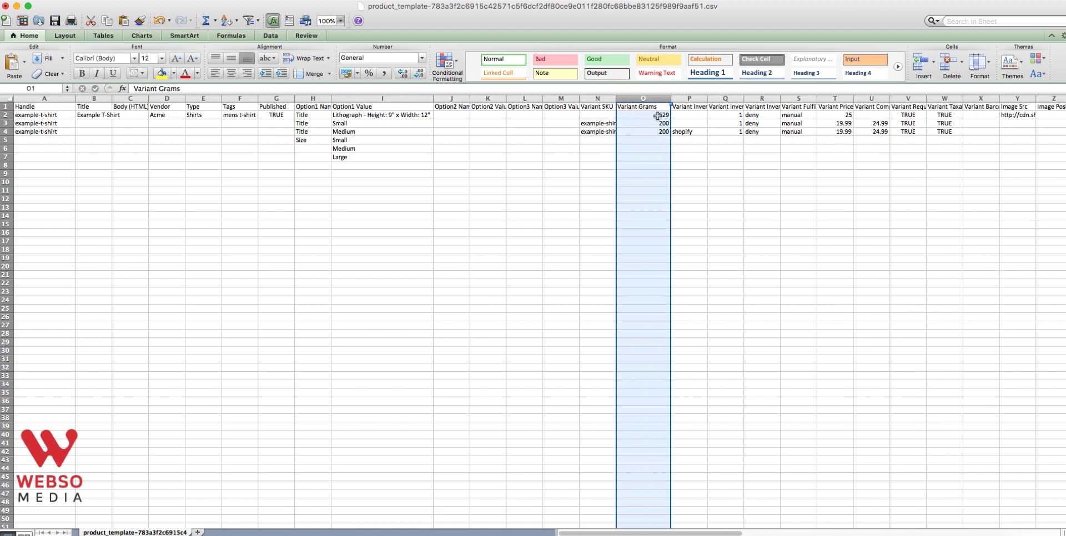
pyautogui.click(685, 108)
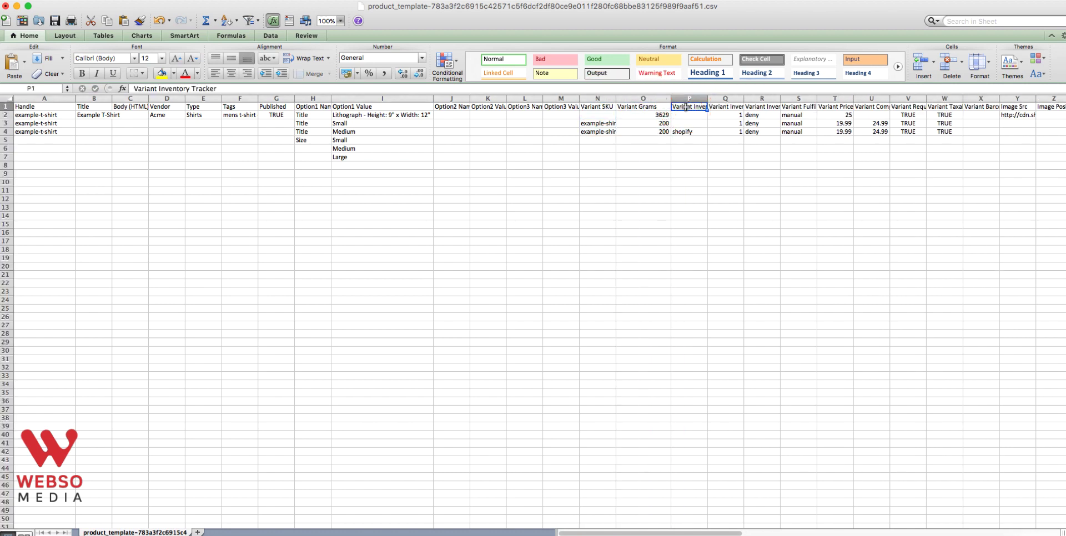
pyautogui.press('Right')
pyautogui.moveTo(744, 99); pyautogui.dragTo(769, 96)
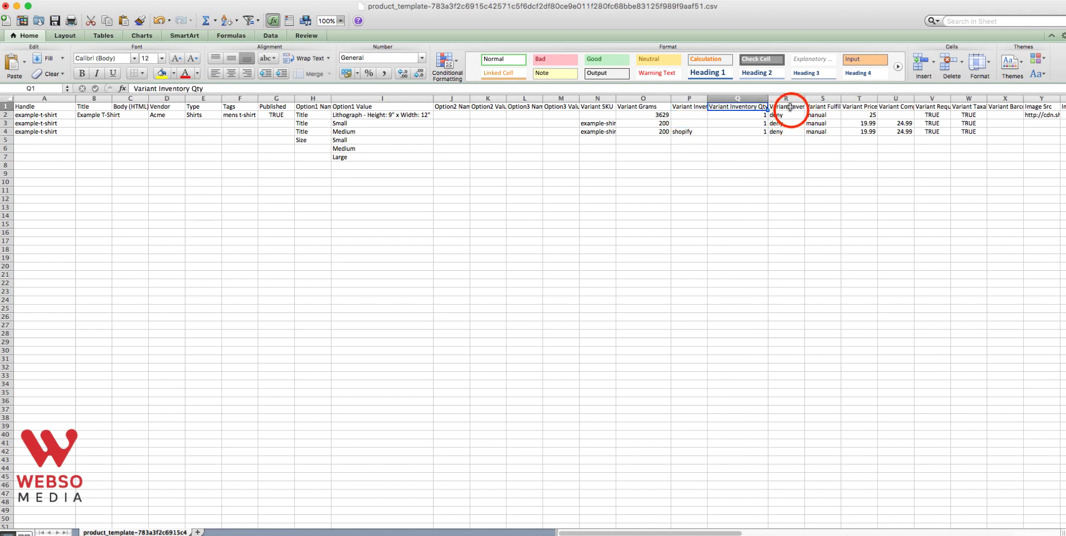
pyautogui.click(783, 108)
pyautogui.click(822, 107)
pyautogui.click(854, 108)
pyautogui.click(819, 113)
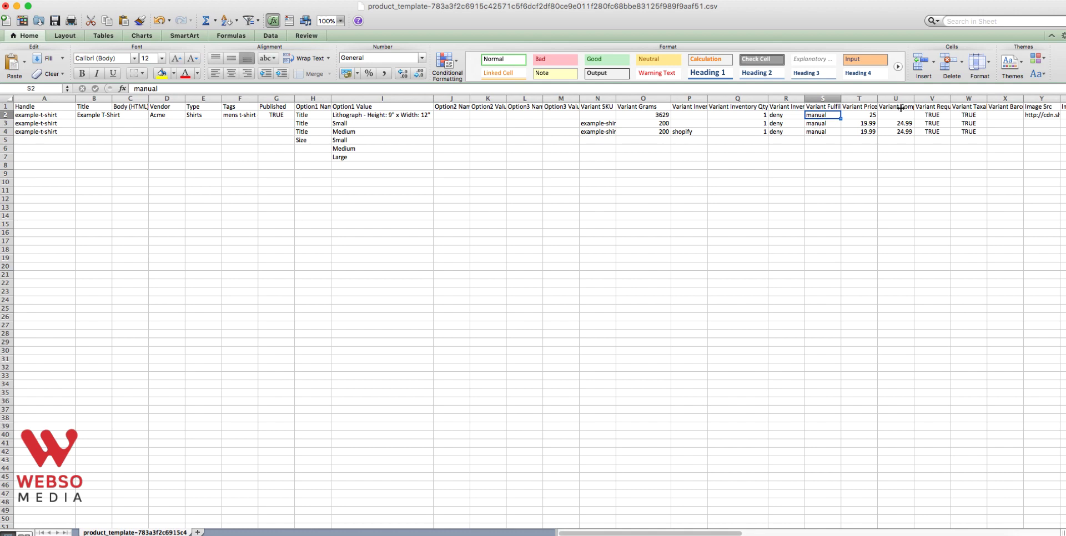
pyautogui.click(865, 122)
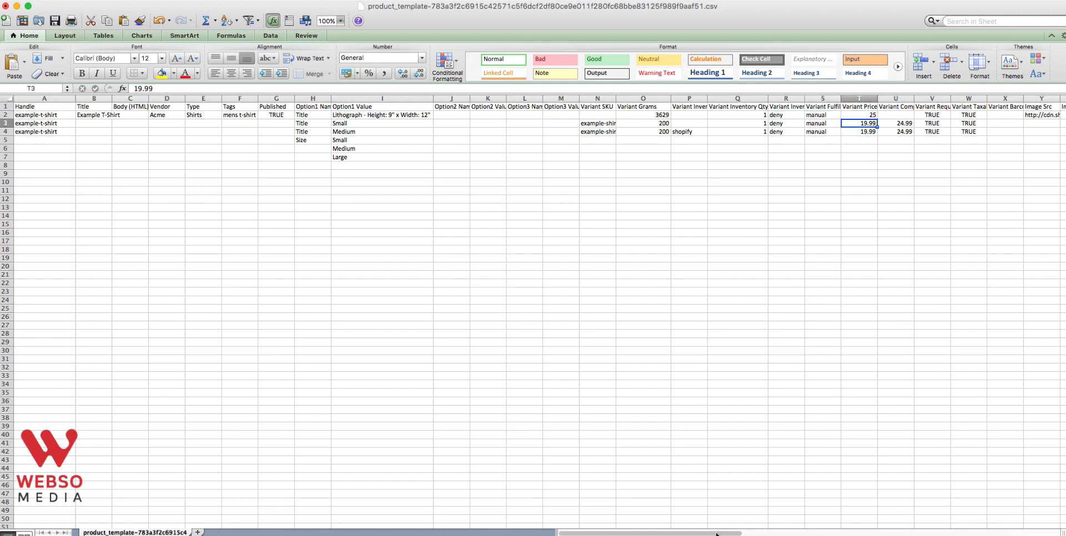
# Switch to the Shopify products list in Chrome and export only Test product thsirt as a CSV for Excel
pyautogui.click(469, 528)
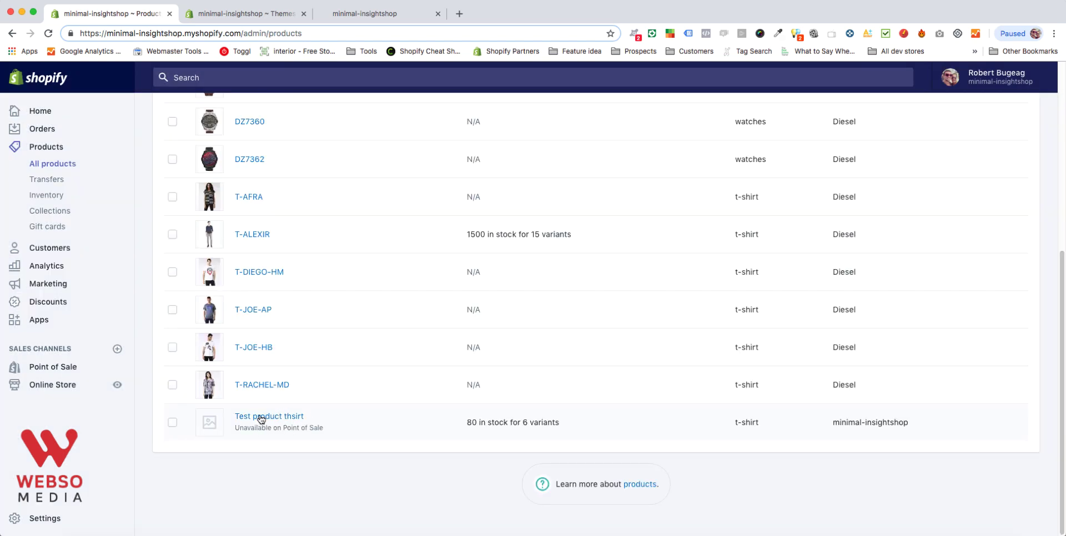
pyautogui.click(173, 423)
pyautogui.scroll(6, 249, 427)
pyautogui.click(173, 139)
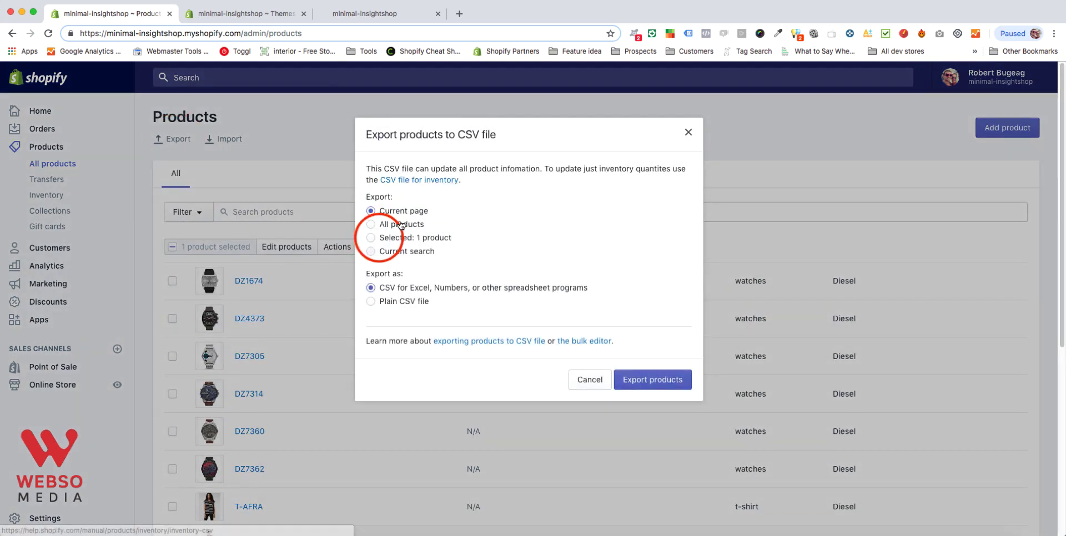
pyautogui.click(371, 238)
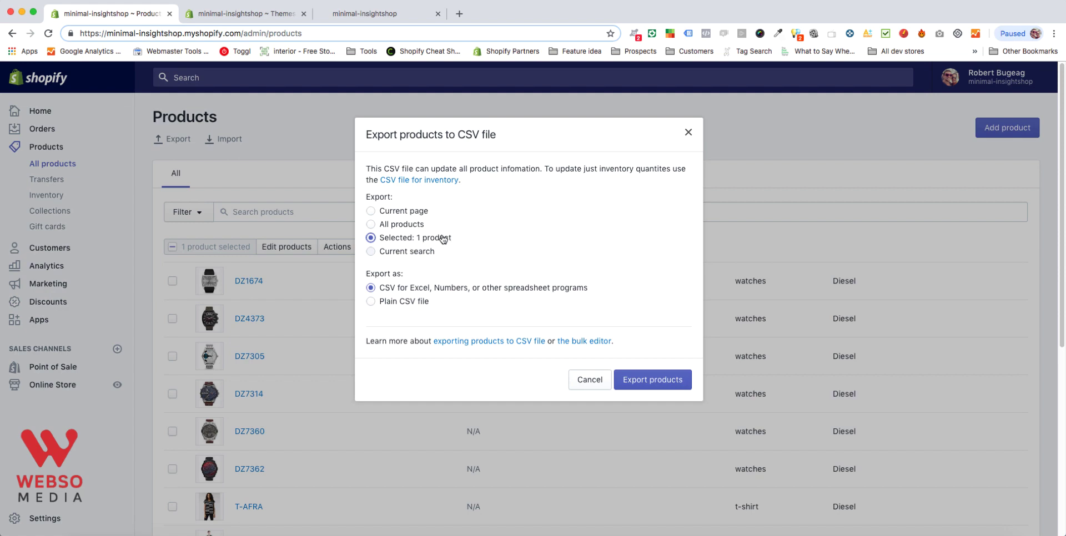
pyautogui.click(652, 380)
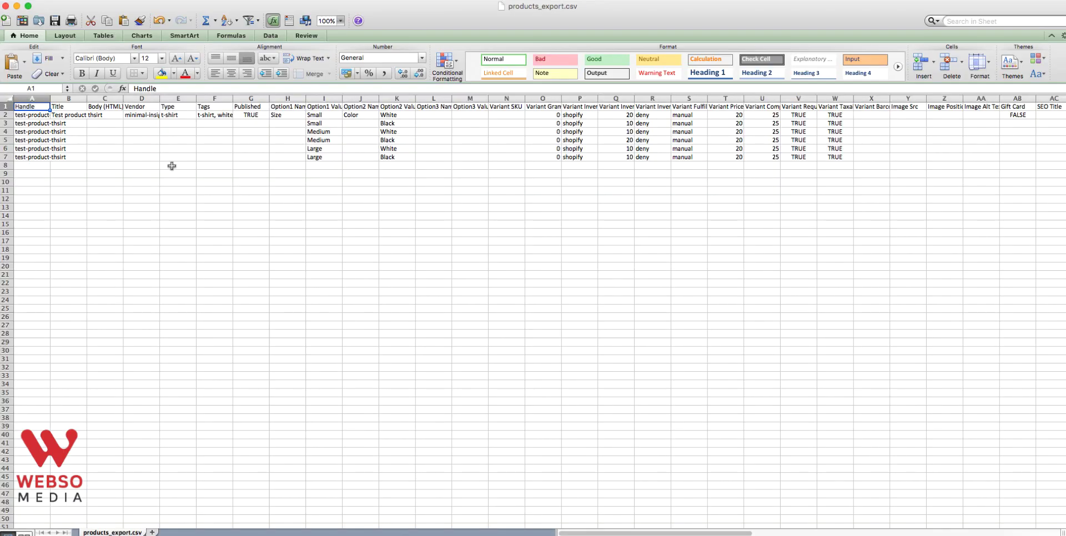
# Widen the Handle column in products_export.csv and examine the product's data from Title through Option1 Name
pyautogui.moveTo(50, 98); pyautogui.dragTo(83, 96)
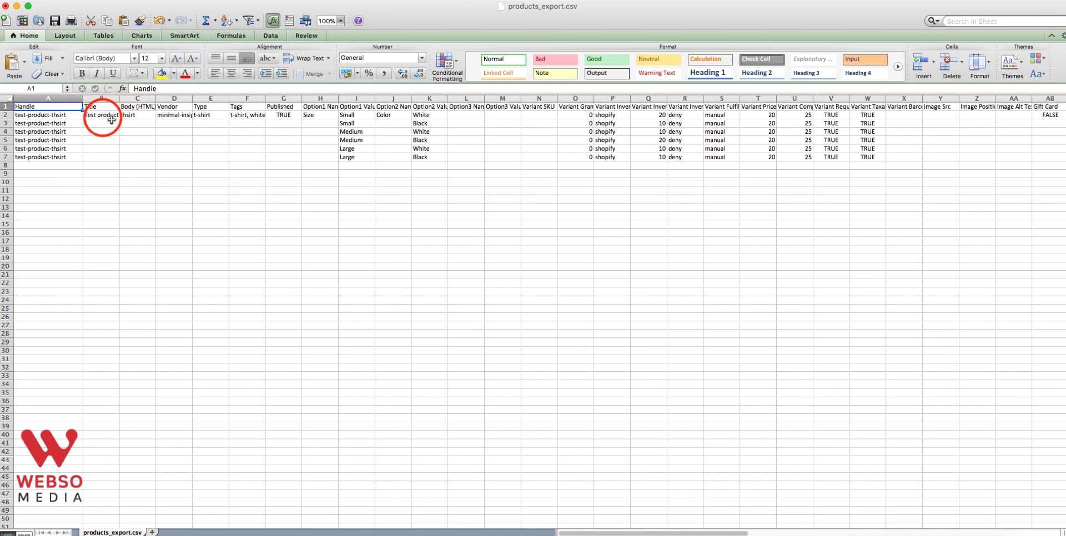
pyautogui.click(102, 116)
pyautogui.click(146, 116)
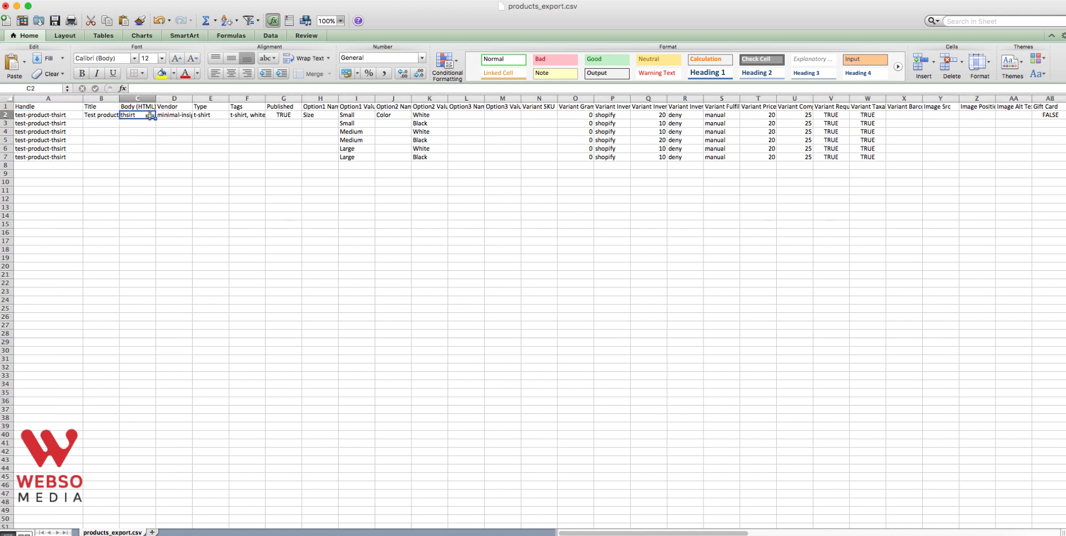
pyautogui.click(220, 119)
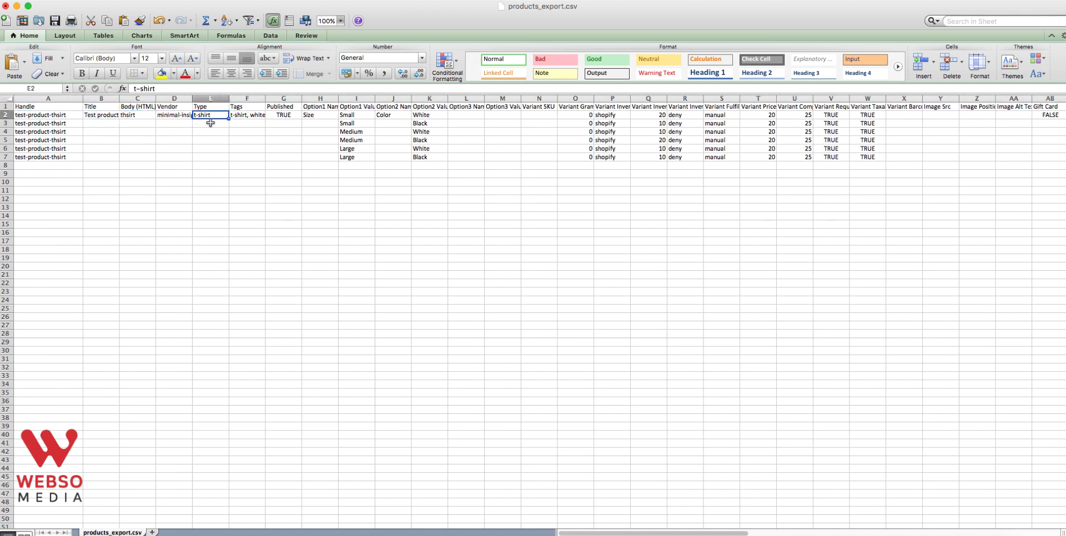
pyautogui.click(249, 116)
pyautogui.click(321, 109)
pyautogui.click(322, 115)
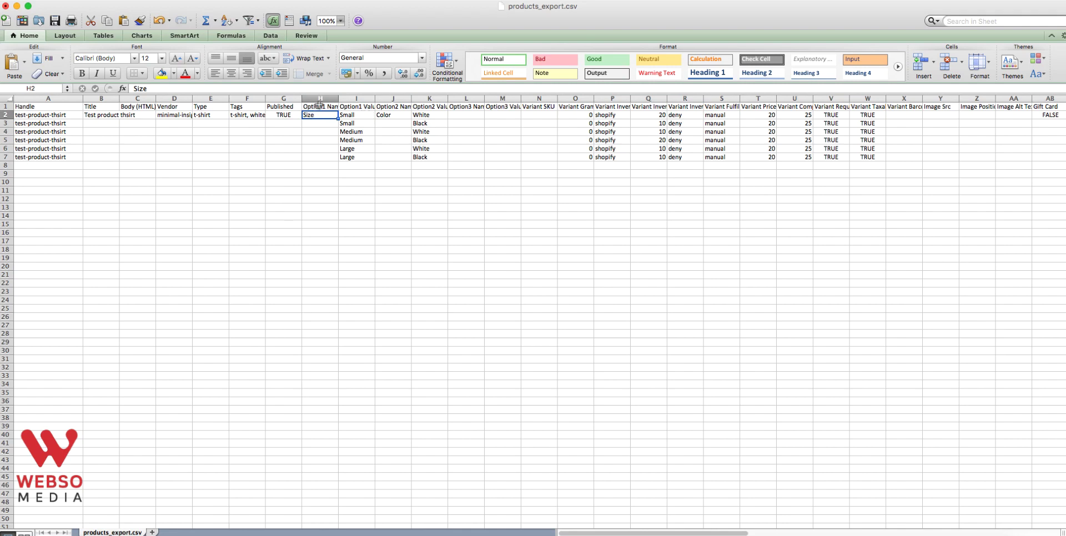
# Examine how the Size and Color options combine in rows 2 to 7, and check the variant weight unit column
pyautogui.click(398, 115)
pyautogui.click(355, 126)
pyautogui.click(418, 123)
pyautogui.click(355, 132)
pyautogui.click(420, 132)
pyautogui.click(350, 140)
pyautogui.click(426, 140)
pyautogui.click(350, 149)
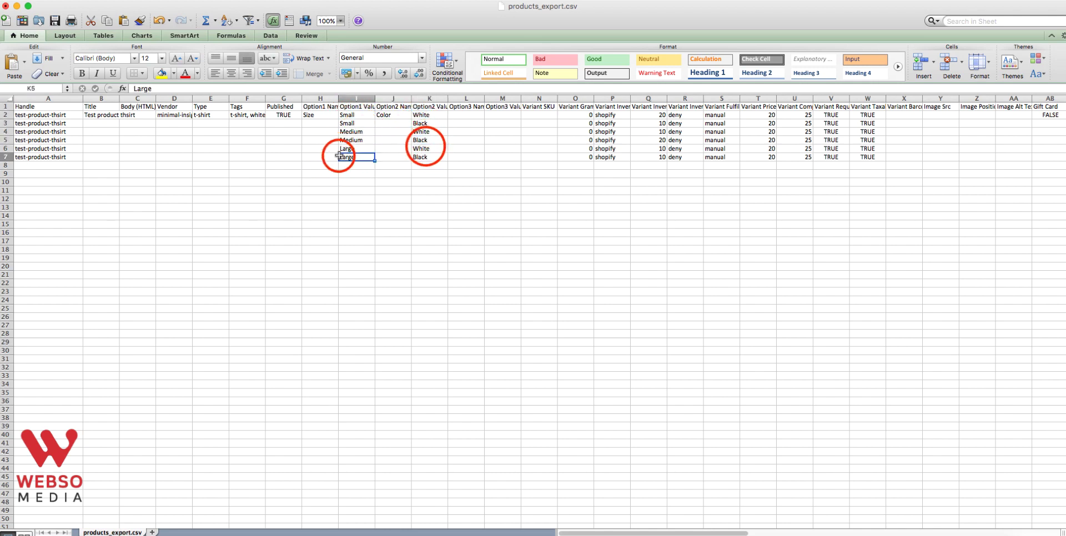
pyautogui.click(422, 149)
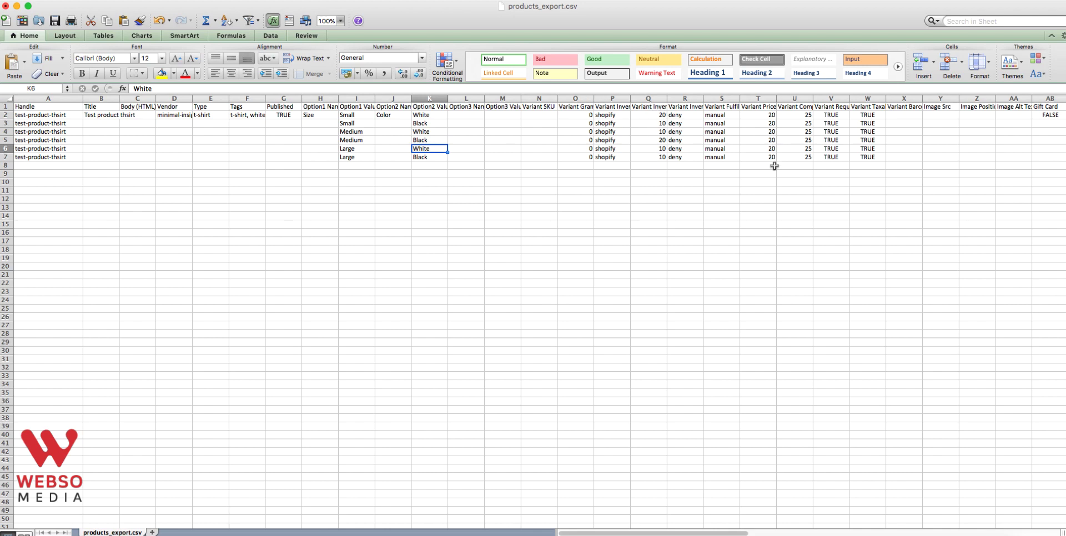
pyautogui.moveTo(583, 533); pyautogui.dragTo(756, 520)
pyautogui.click(722, 123)
pyautogui.hscroll(-15, 802, 393)
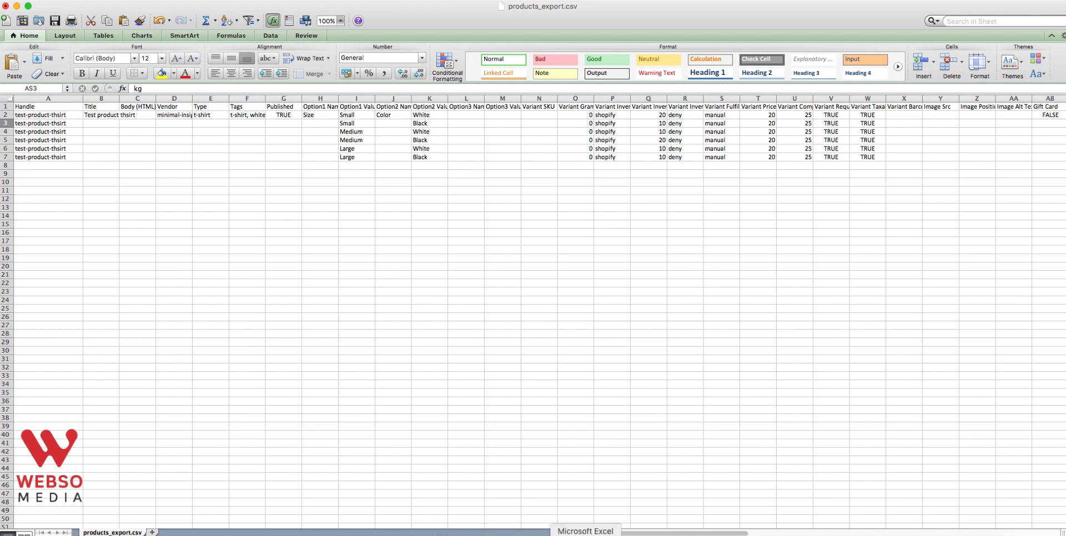
# Copy the product's rows 2 to 7 and paste them starting at row 8
pyautogui.click(45, 123)
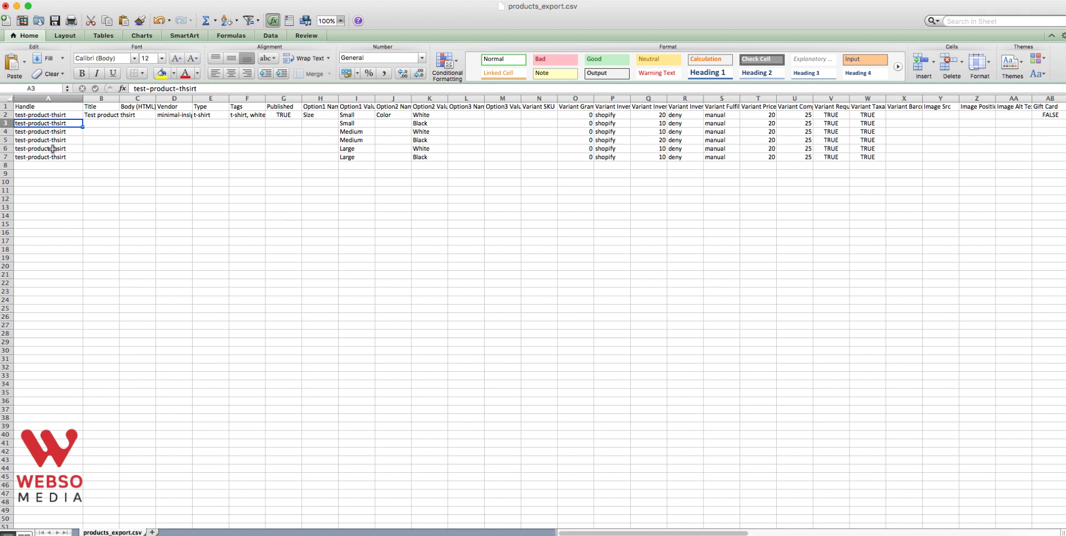
pyautogui.moveTo(5, 115); pyautogui.dragTo(6, 157)
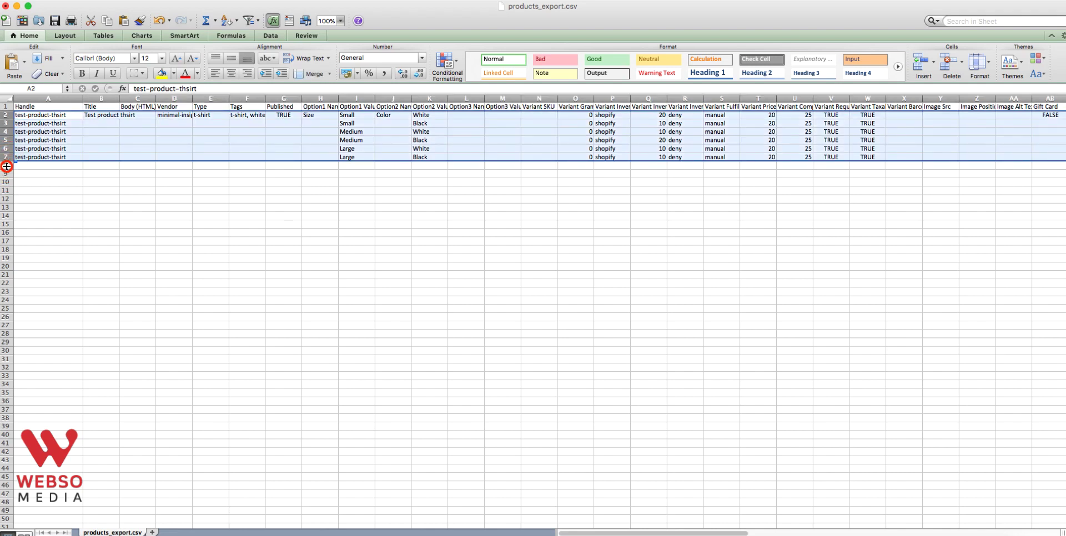
pyautogui.press('super+c')
pyautogui.click(5, 165)
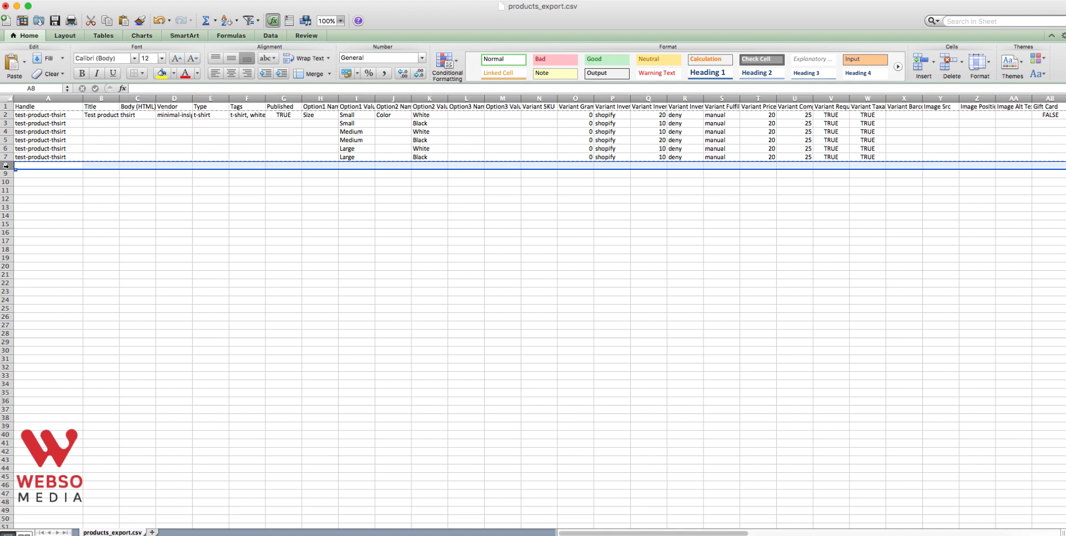
pyautogui.press('super+v')
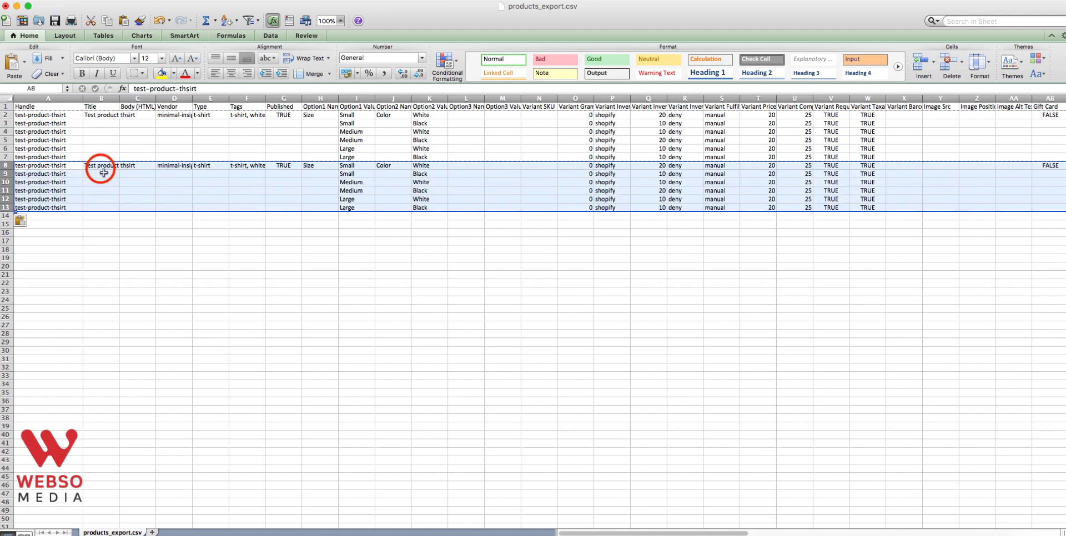
# Change the handle in A8 to test-product-thsirt2, fill it down unchanged to A13, and save the CSV
pyautogui.click(101, 167)
pyautogui.doubleClick(81, 165)
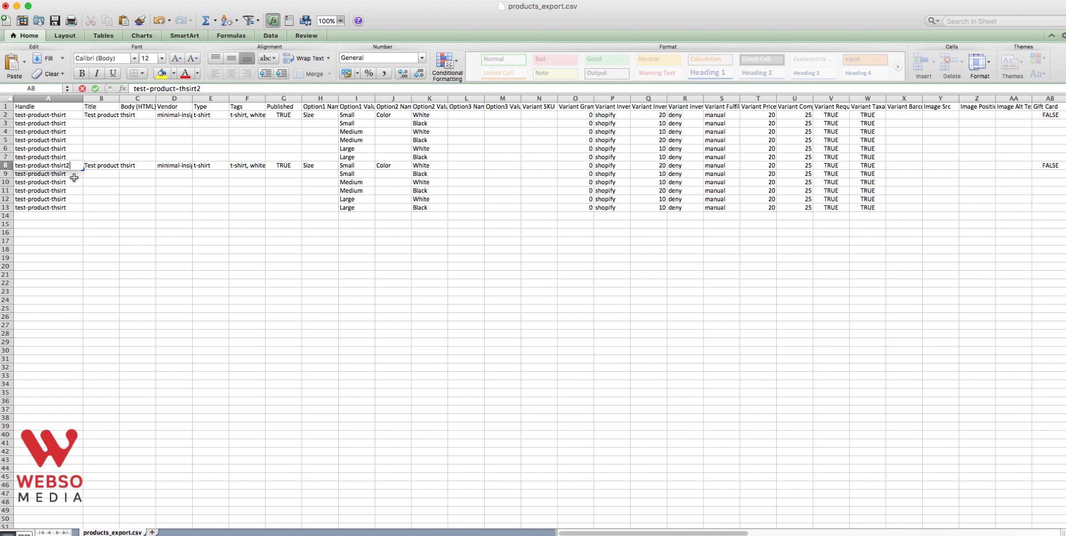
pyautogui.click(74, 163)
pyautogui.write('2')
pyautogui.press('Return')
pyautogui.click(74, 163)
pyautogui.moveTo(83, 169); pyautogui.dragTo(79, 209)
pyautogui.click(92, 223)
pyautogui.click(92, 220)
pyautogui.click(115, 235)
pyautogui.click(72, 190)
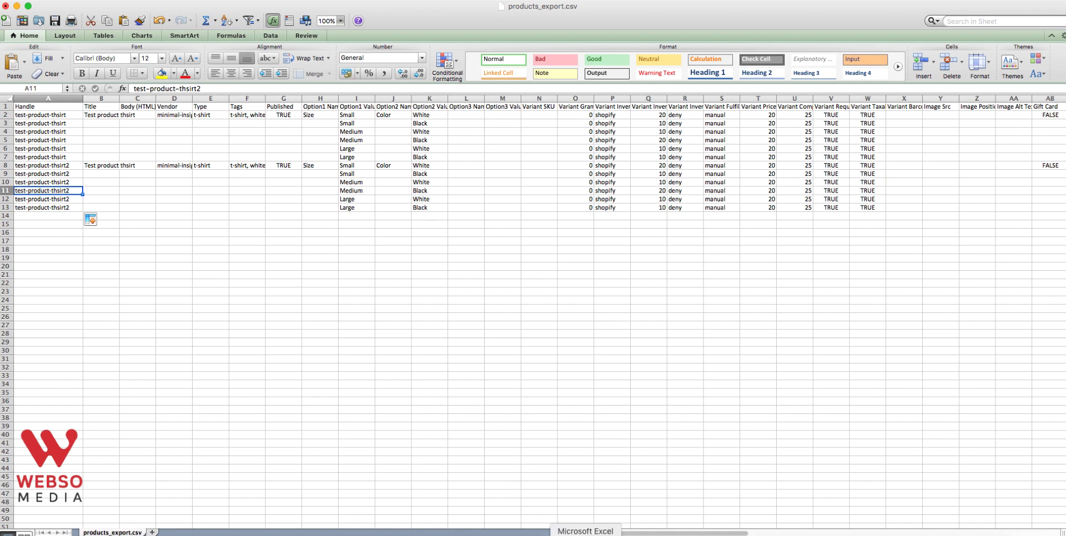
pyautogui.click(56, 21)
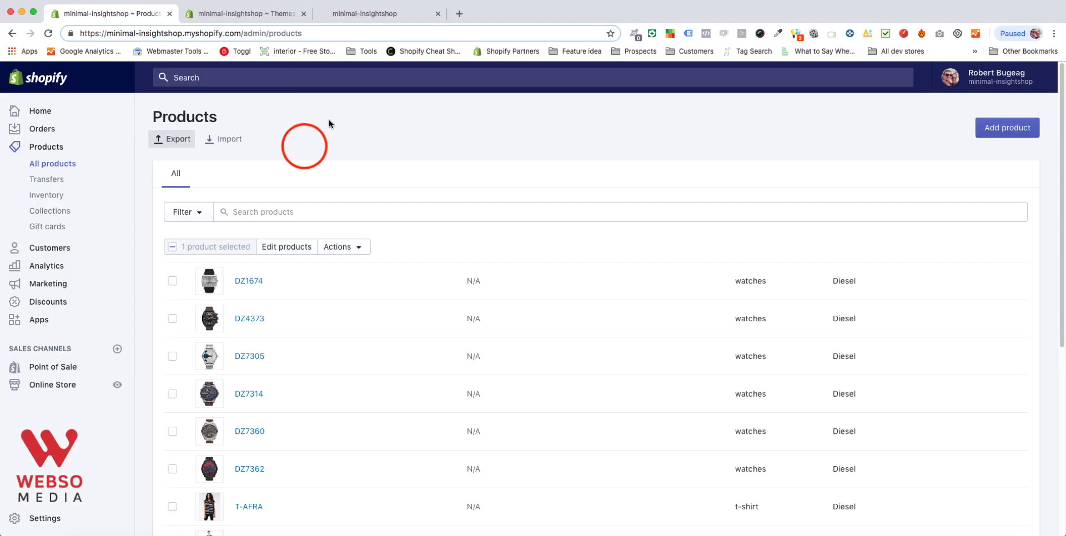
# Switch to Shopify, import products_export.csv without overwriting existing products, and open the last Test product thsirt in the list
pyautogui.click(305, 144)
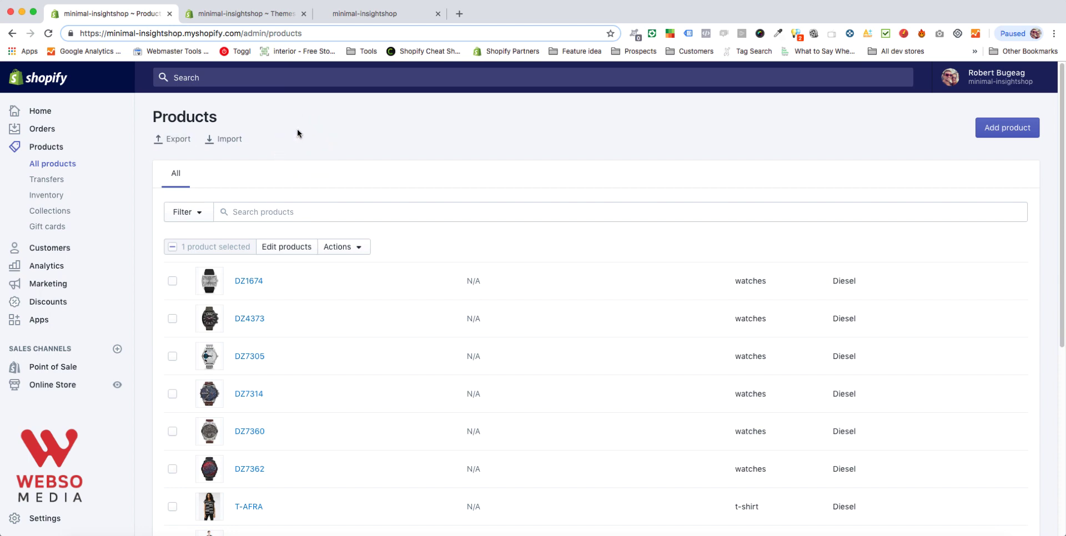
pyautogui.click(228, 139)
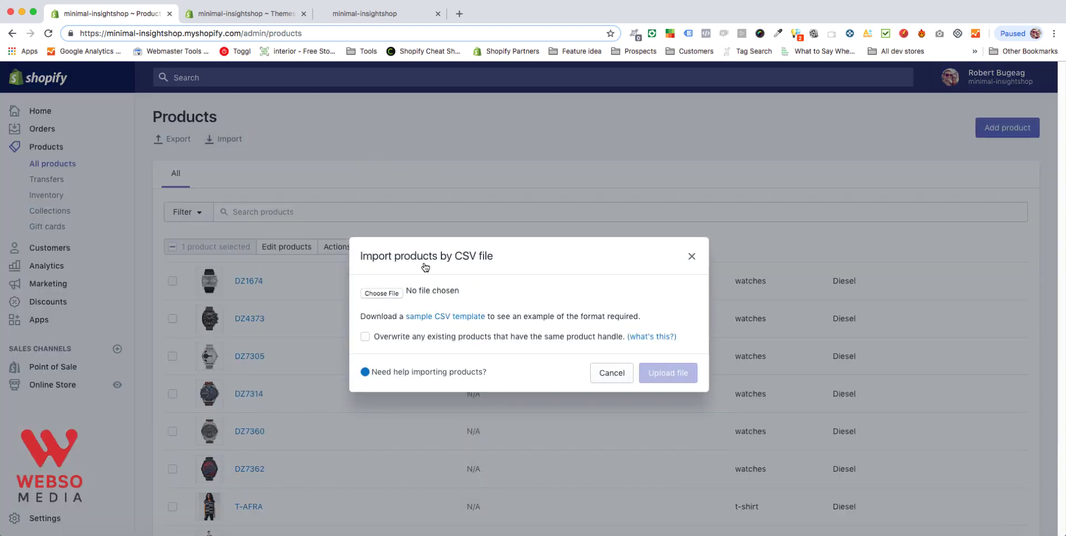
pyautogui.click(381, 293)
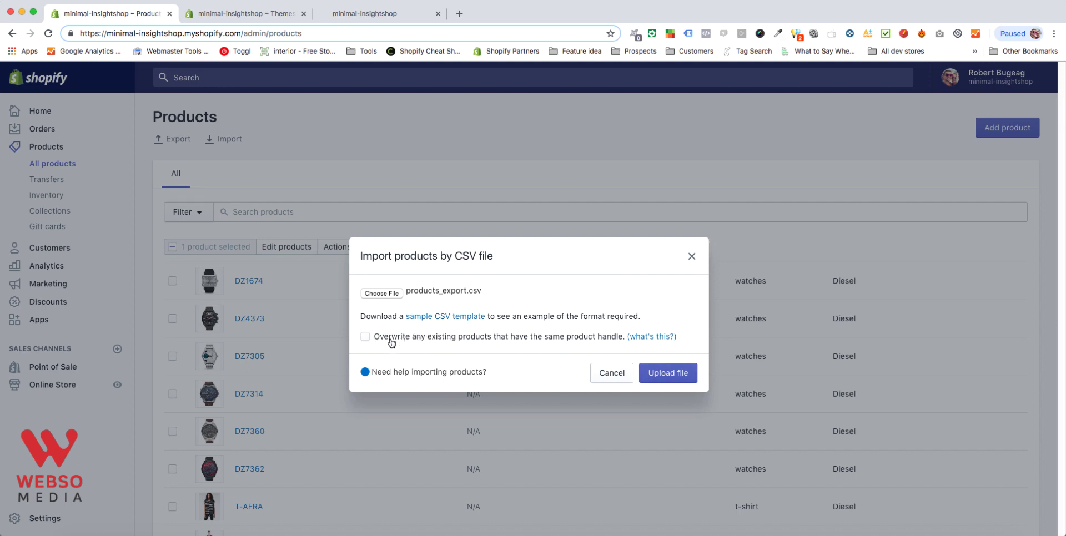
pyautogui.click(681, 379)
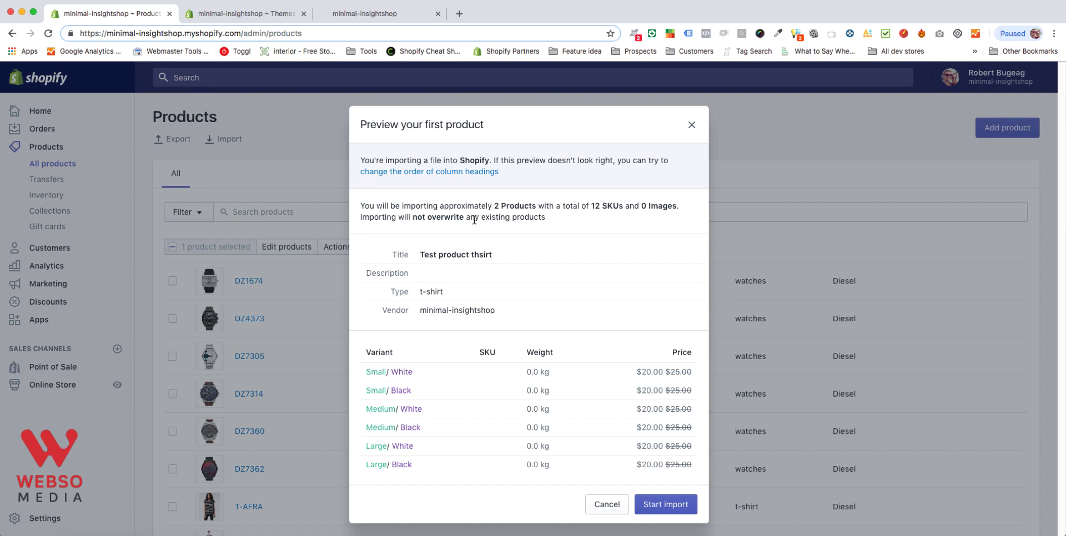
pyautogui.click(669, 505)
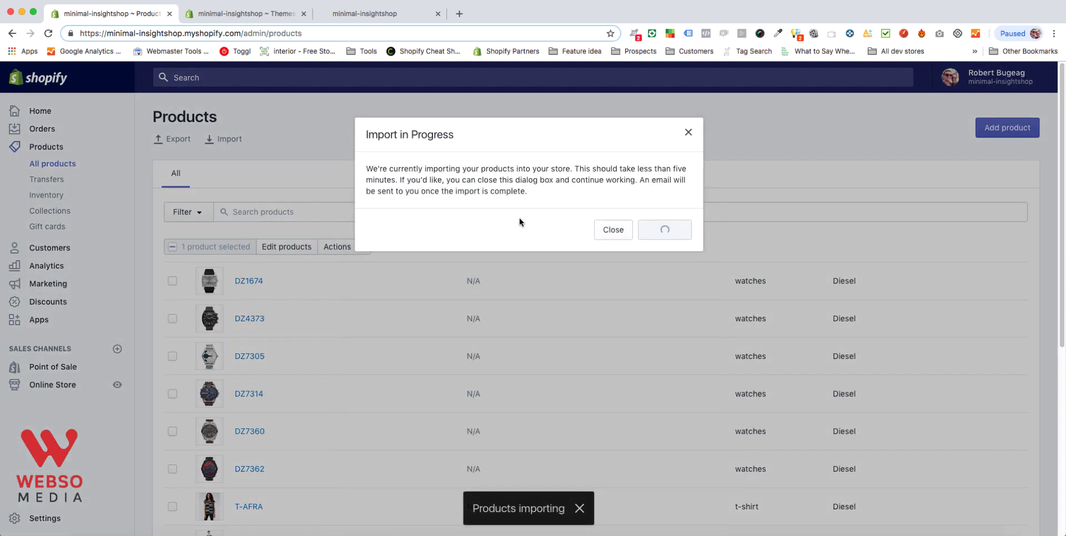
pyautogui.scroll(-10, 561, 247)
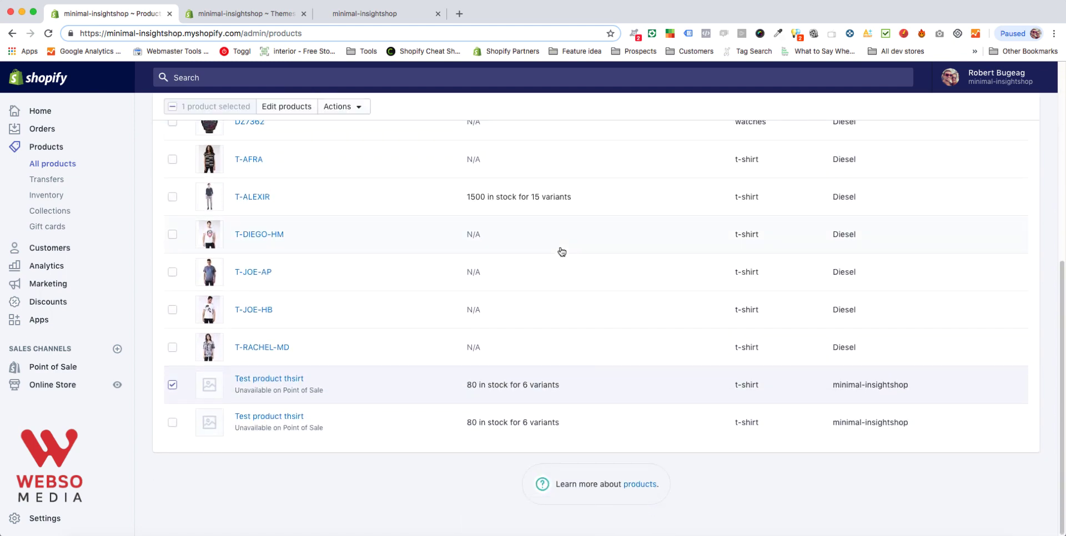
pyautogui.click(269, 421)
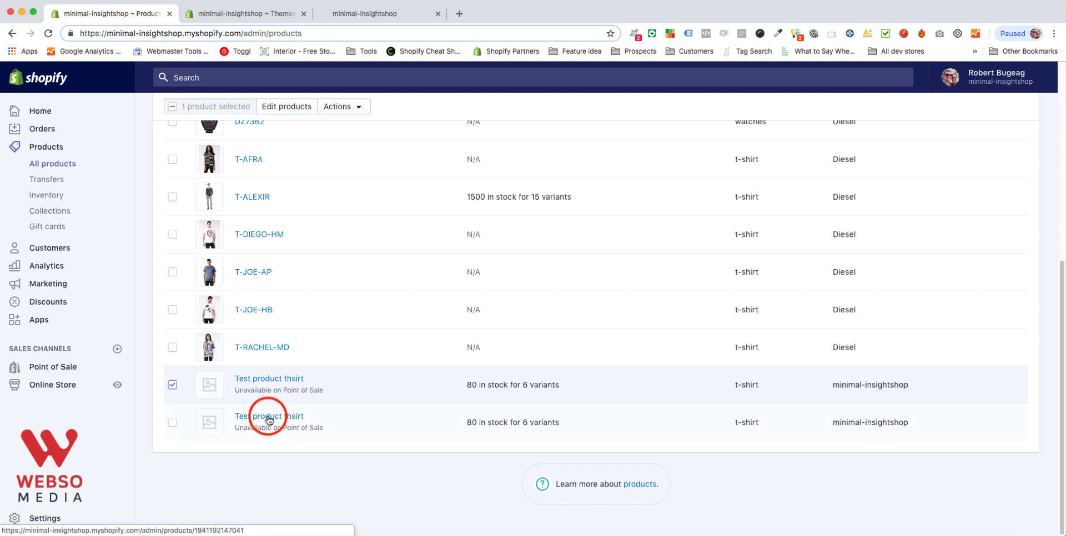